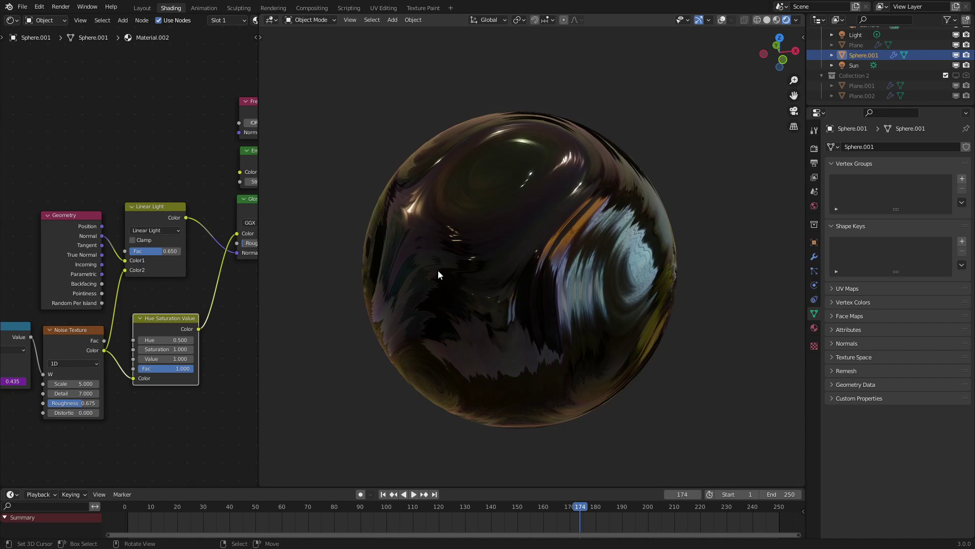
Remove the sphere's current material and assign a new one in its place
middle_drag(382, 264, 416, 275)
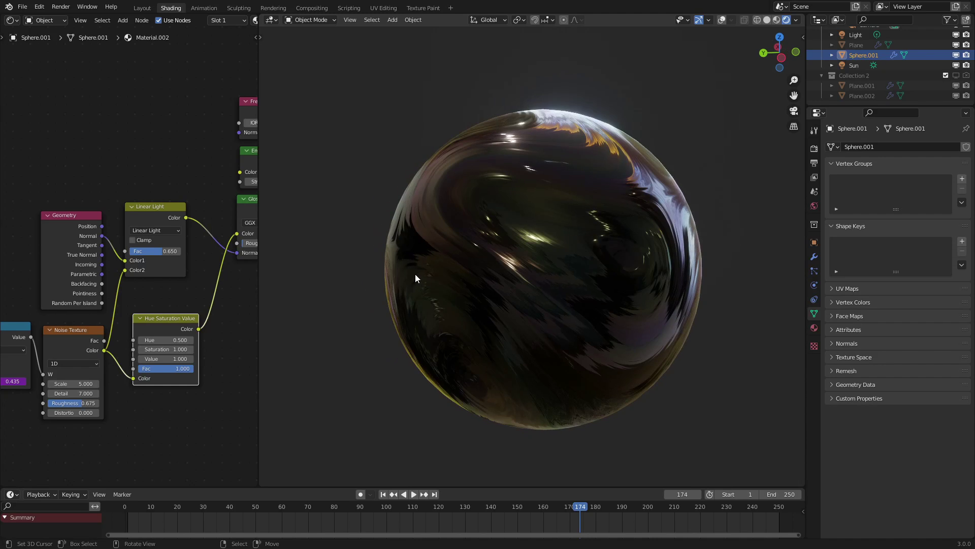
middle_drag(502, 277, 611, 285)
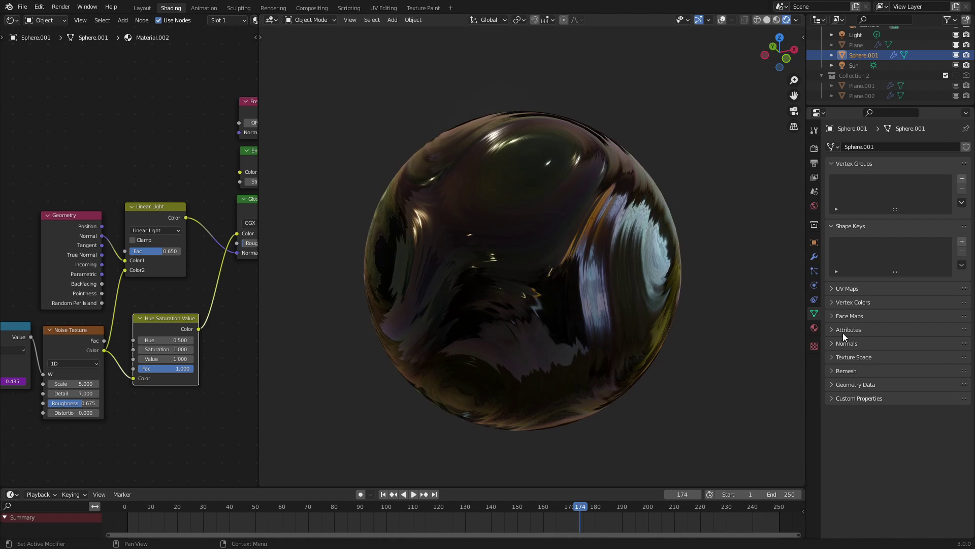
click(815, 328)
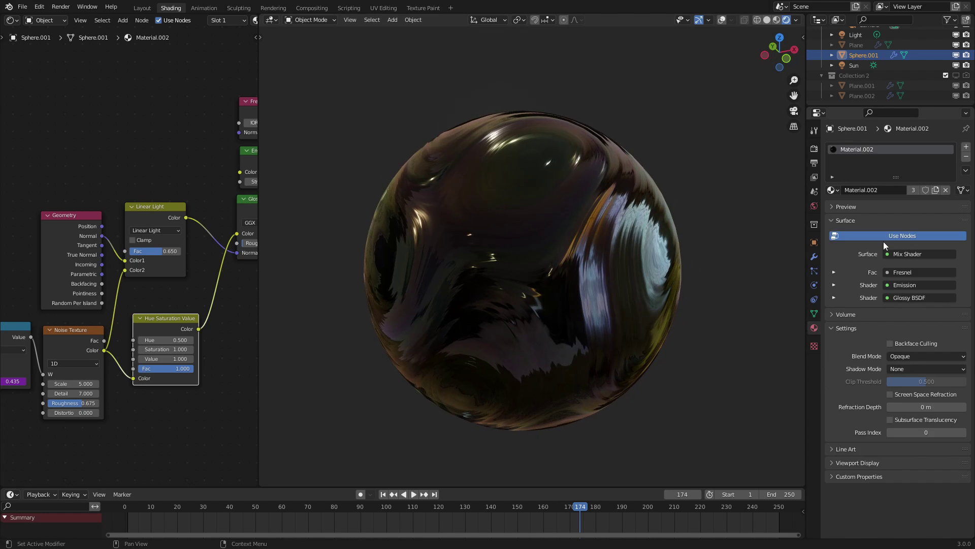
click(966, 157)
click(903, 188)
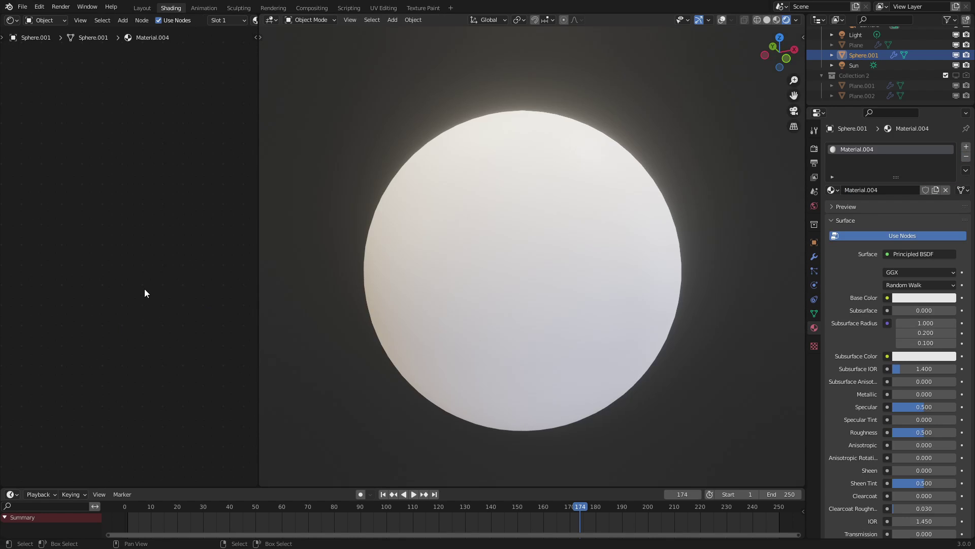
Set the Principled BSDF's base color to black and its roughness to 0.086
key(Home)
scroll(117, 269, down, 1)
middle_drag(117, 250, 133, 328)
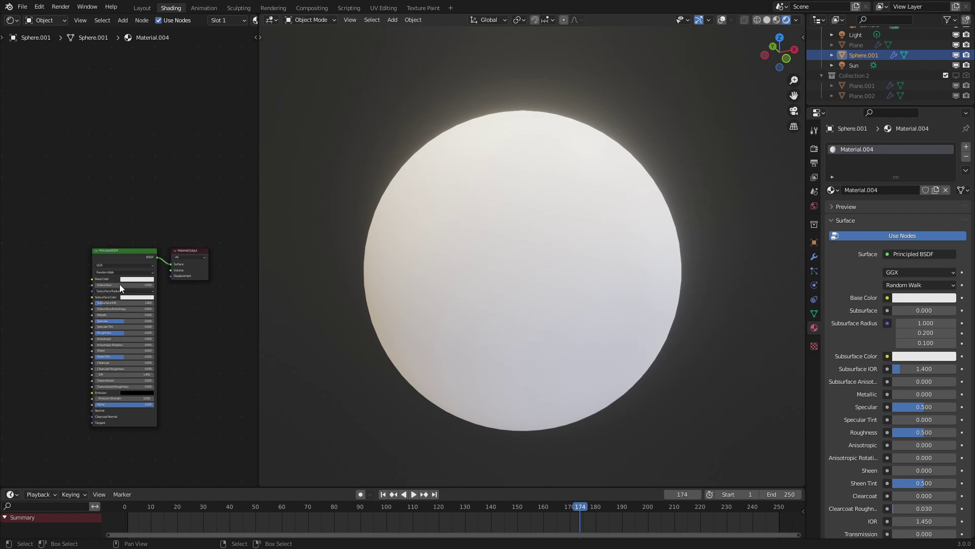
scroll(120, 285, up, 2)
click(122, 290)
scroll(135, 219, down, 6)
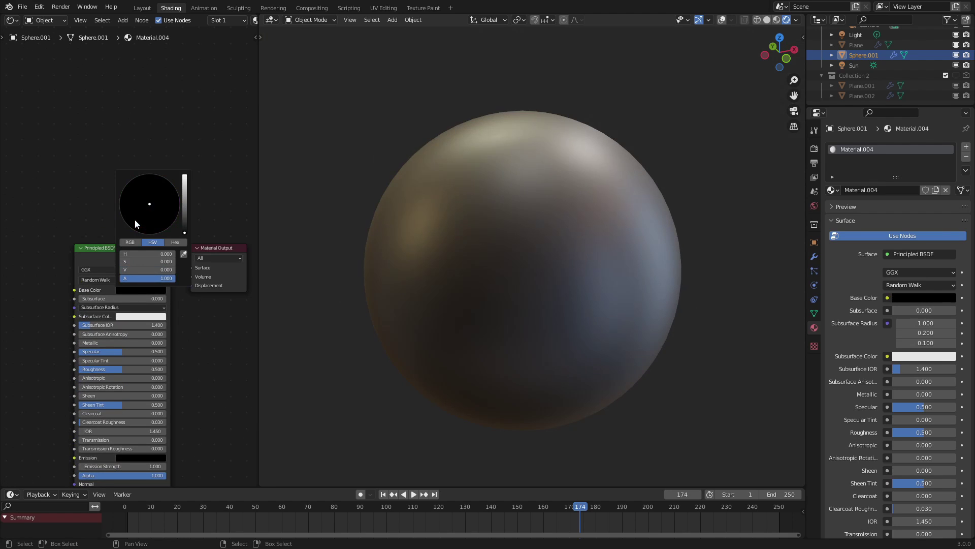
drag(117, 369, 81, 370)
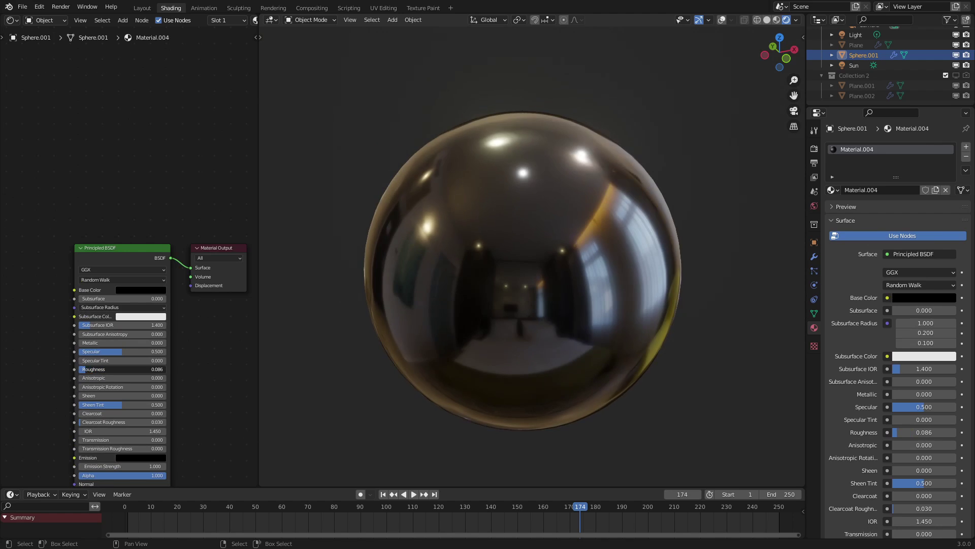
Add a Geometry node to the node tree, well ahead of the Principled BSDF
scroll(563, 333, down, 3)
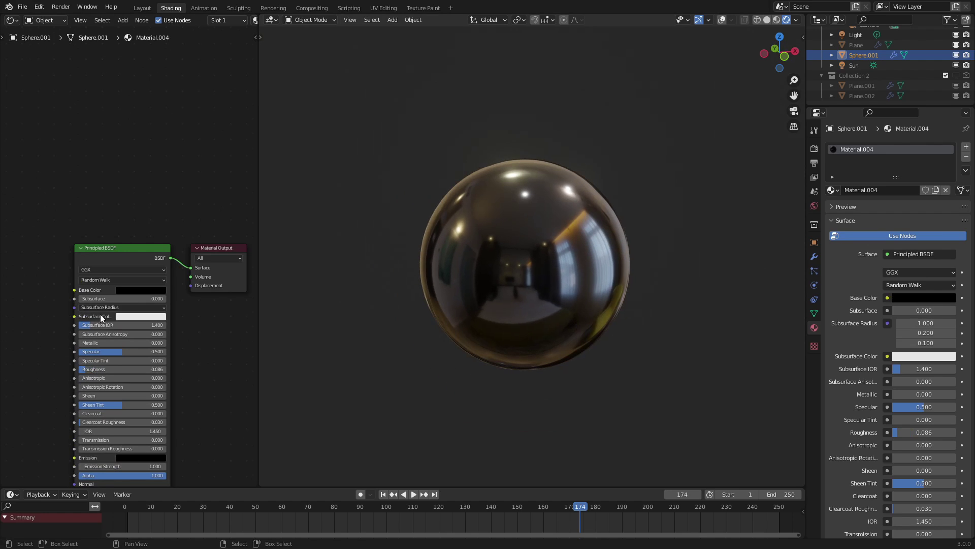
scroll(100, 318, down, 3)
middle_drag(59, 333, 114, 304)
scroll(114, 303, up, 1)
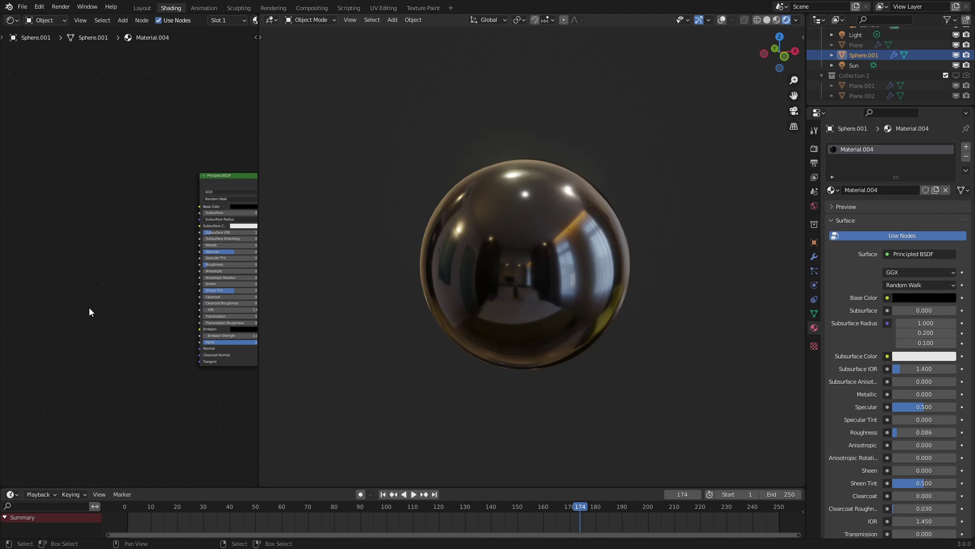
scroll(110, 295, up, 2)
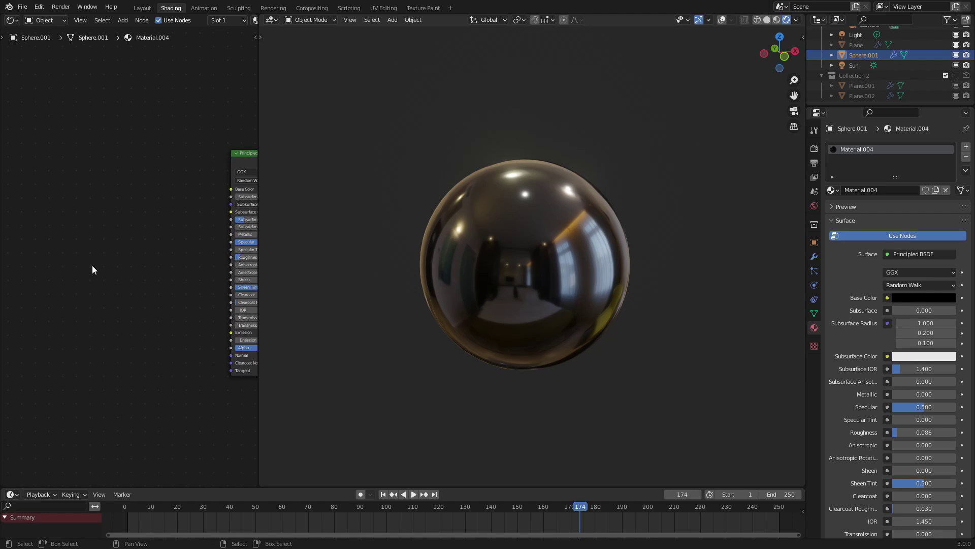
key(shift+a)
mouse_move(88, 224)
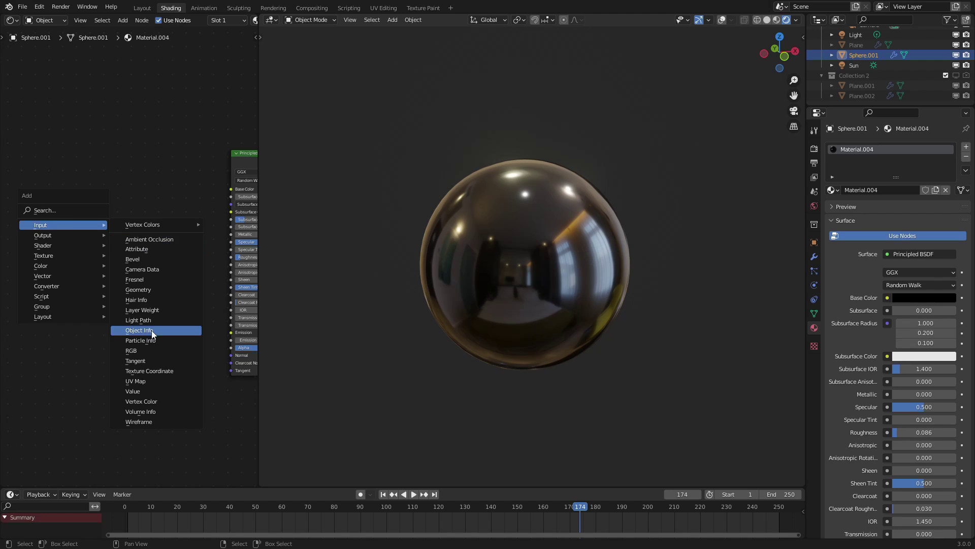
click(143, 289)
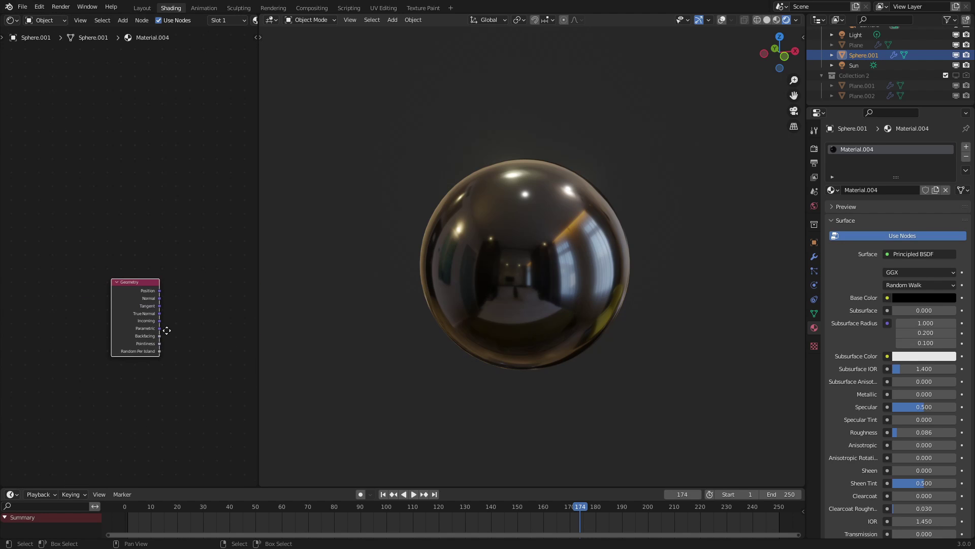
click(124, 310)
Add a MixRGB node with Linear Light blending and connect the Geometry node's Normal output to its Color1 input
scroll(133, 306, up, 2)
key(q)
click(169, 266)
click(147, 262)
scroll(147, 262, up, 2)
click(179, 302)
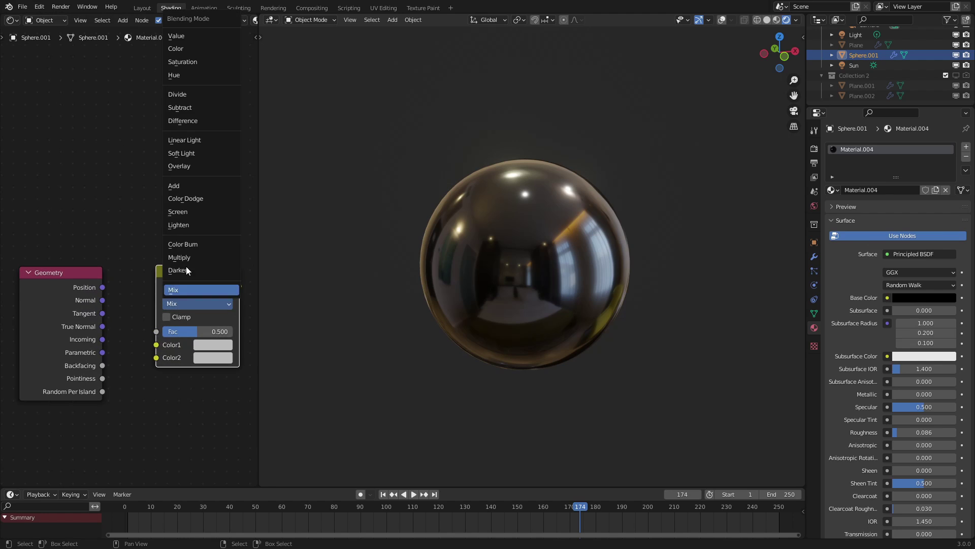
click(191, 141)
drag(103, 301, 156, 345)
Add a Noise Texture node and place it below the Geometry node
scroll(106, 348, down, 6)
middle_drag(135, 344, 143, 249)
key(shift+a)
mouse_move(101, 297)
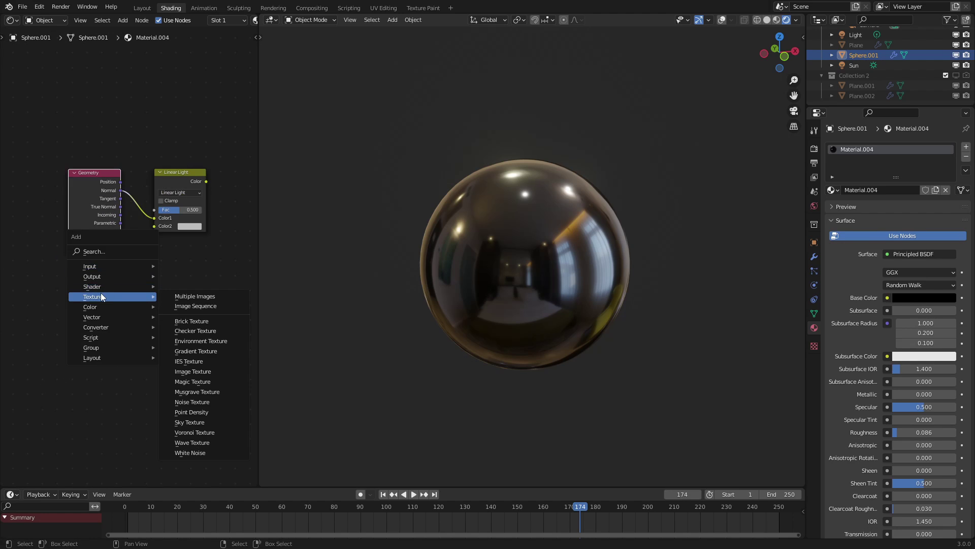
click(197, 404)
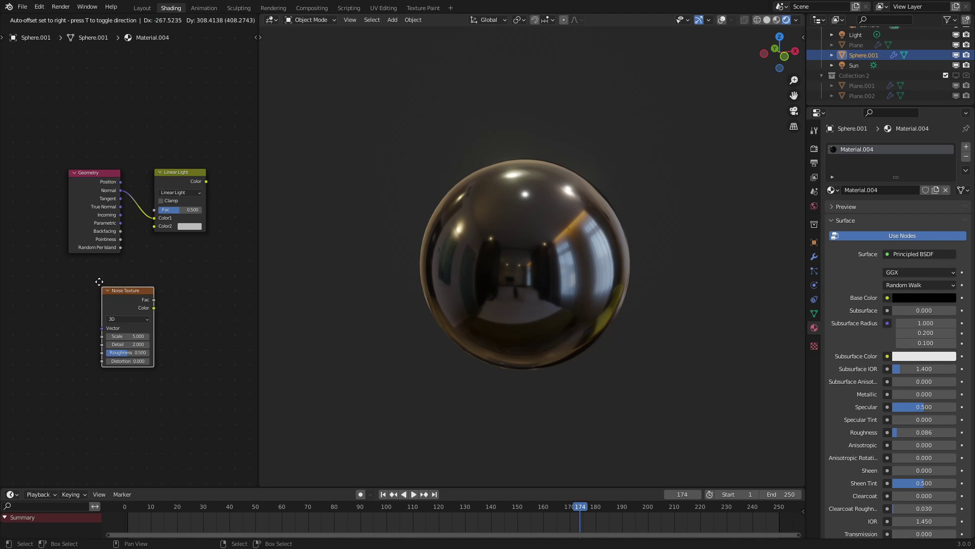
click(92, 257)
middle_drag(106, 275, 154, 286)
scroll(168, 287, up, 3)
drag(167, 287, 167, 306)
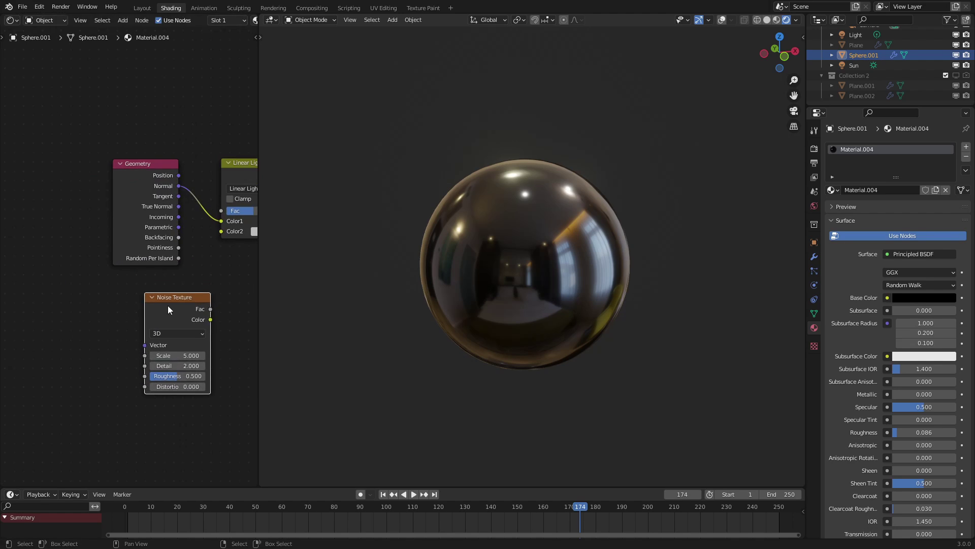
Add a Texture Coordinate node and connect its Object output to the Noise Texture's Vector input
middle_drag(118, 293, 161, 236)
key(shift+a)
mouse_move(35, 237)
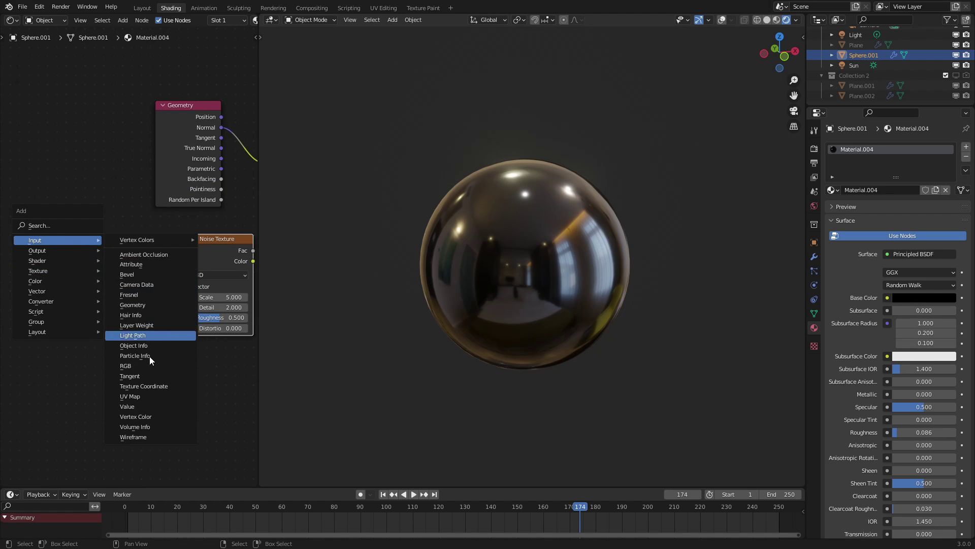
click(143, 390)
drag(115, 292, 190, 286)
drag(197, 257, 167, 270)
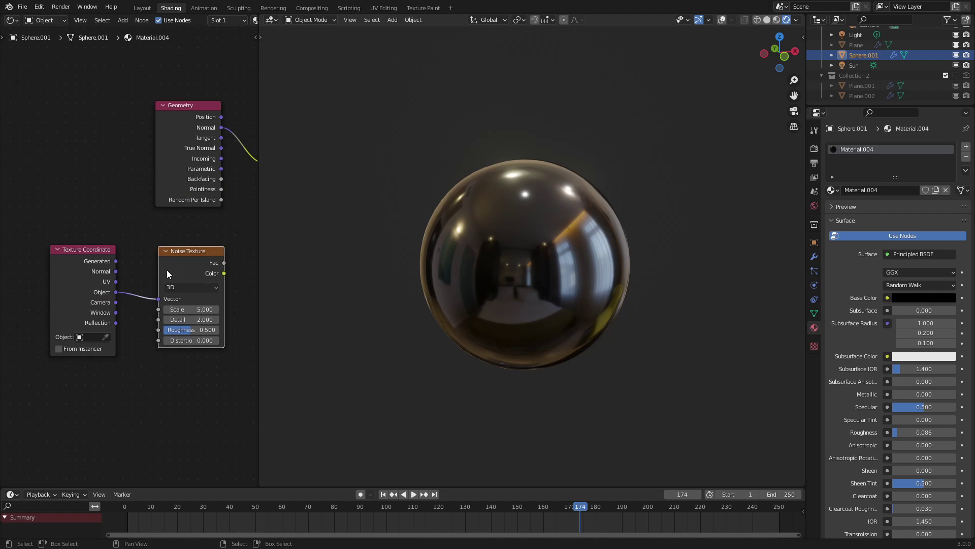
Connect the Noise Texture's Color to the Linear Light node's Color2, and the Linear Light output to the Principled BSDF's Normal
middle_drag(199, 273, 14, 309)
drag(39, 309, 80, 209)
scroll(144, 152, down, 2)
middle_drag(146, 176, 115, 253)
scroll(115, 253, up, 3)
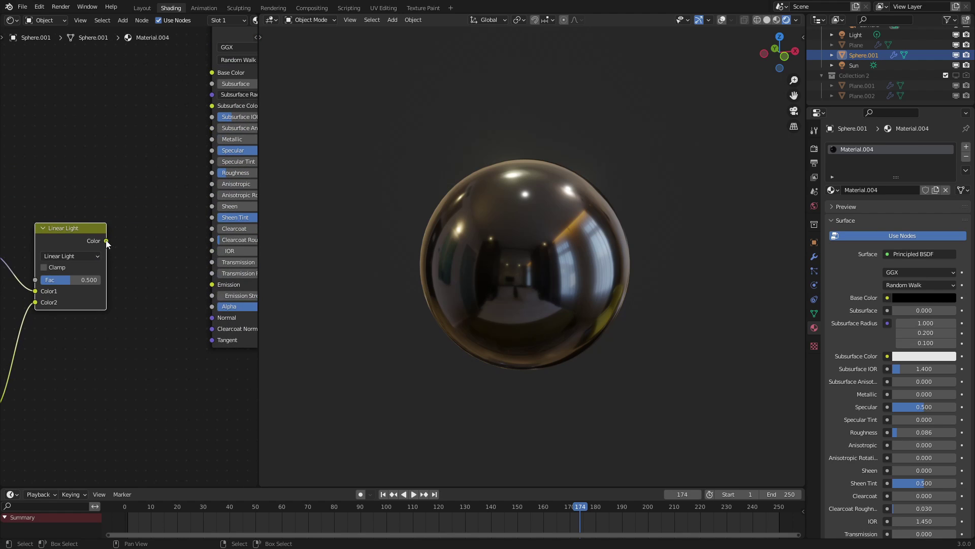
drag(106, 241, 207, 317)
scroll(25, 220, down, 6)
middle_drag(25, 220, 135, 200)
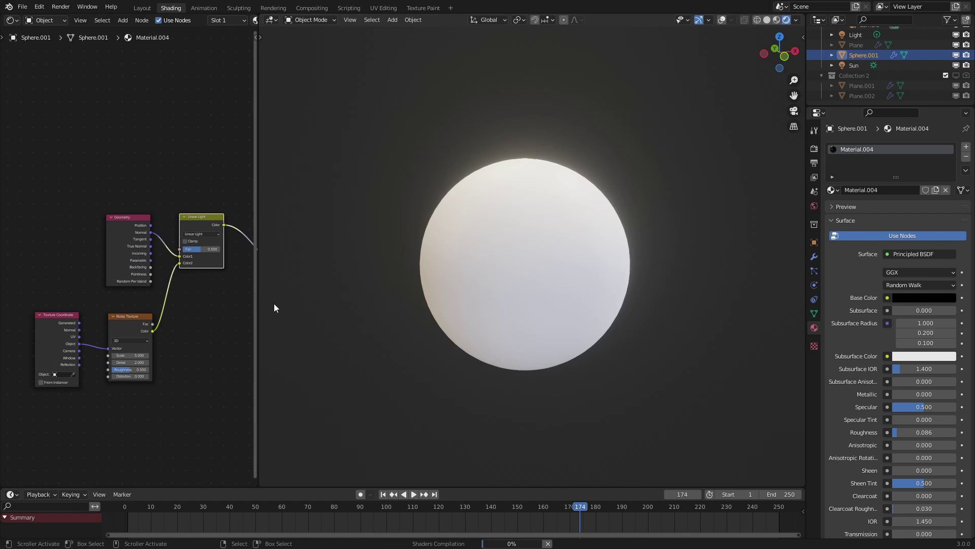
Widen the node editor and set the Noise Texture's scale to 3 and detail to 0
drag(257, 310, 303, 309)
scroll(522, 269, up, 3)
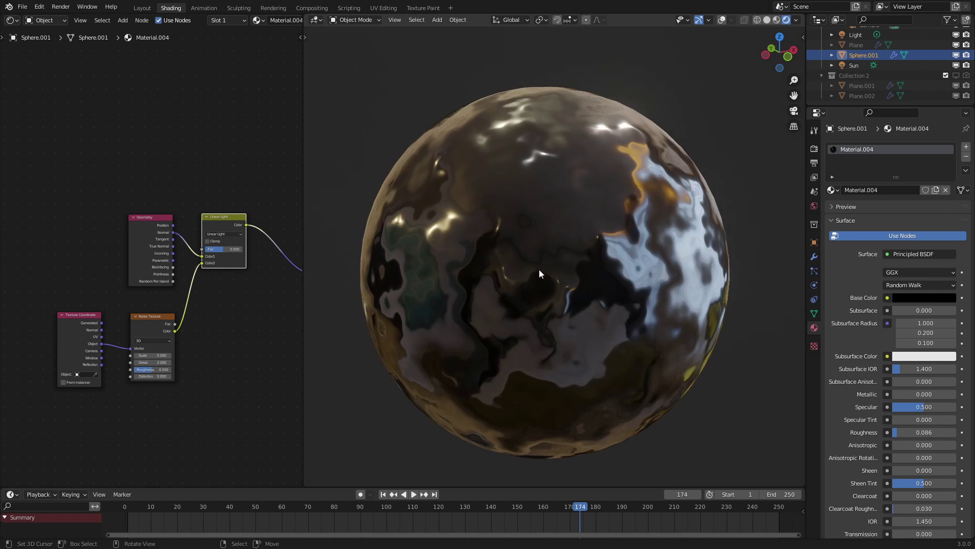
scroll(155, 359, up, 3)
drag(160, 352, 136, 343)
scroll(483, 331, down, 3)
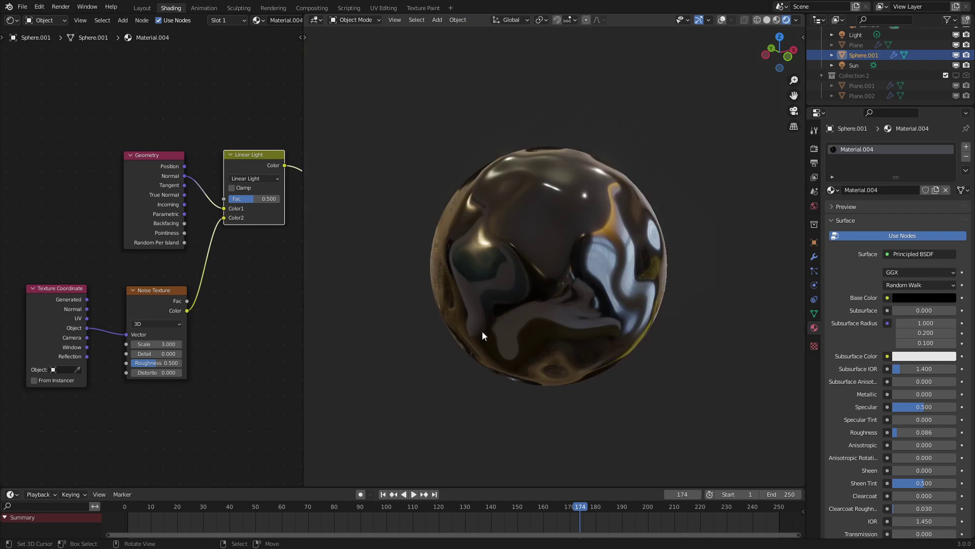
middle_drag(482, 331, 519, 321)
scroll(428, 324, up, 1)
scroll(248, 271, down, 3)
middle_drag(248, 271, 147, 341)
scroll(147, 339, up, 2)
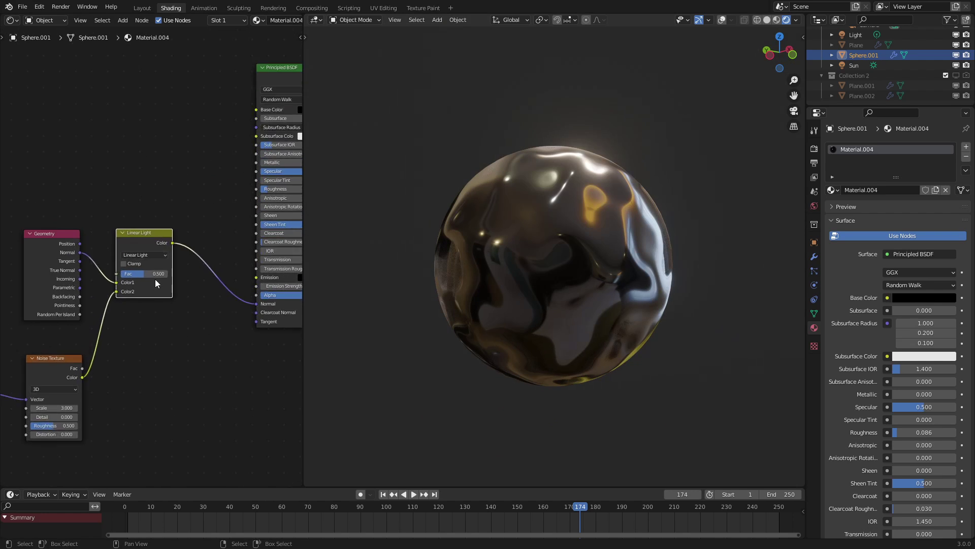
mouse_move(153, 274)
mouse_down()
mouse_move(123, 275)
mouse_move(168, 275)
mouse_up()
right_click(167, 276)
Select the Texture Coordinate and Noise Texture nodes together and move them farther from the Linear Light node to make room
scroll(153, 341, down, 2)
middle_drag(141, 372, 199, 337)
click(167, 352)
key(c)
drag(137, 366, 121, 363)
right_click(121, 364)
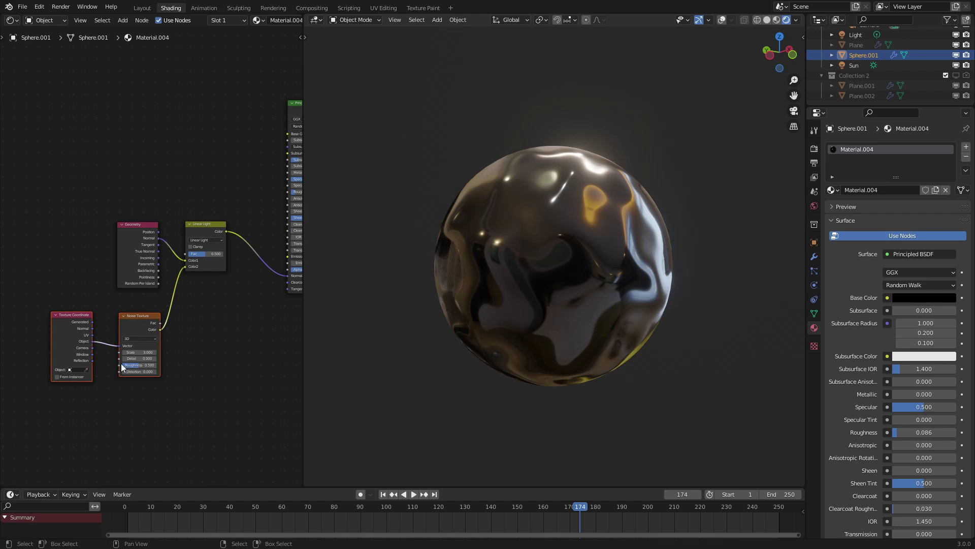
key(g)
click(103, 365)
scroll(187, 317, up, 3)
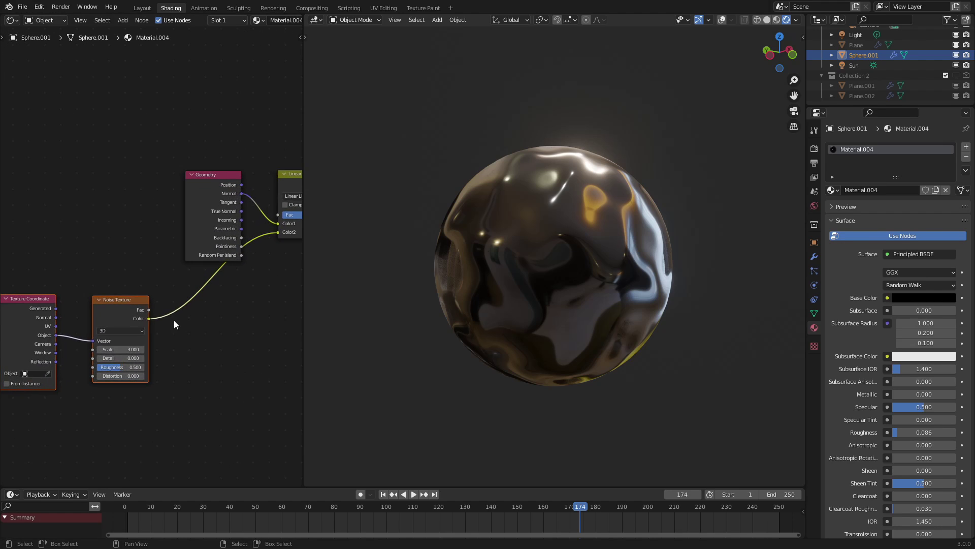
Duplicate the Noise Texture node, place the copy beside the original and change the copy's dimensions to 1D
key(shift+d)
click(237, 362)
scroll(193, 353, up, 2)
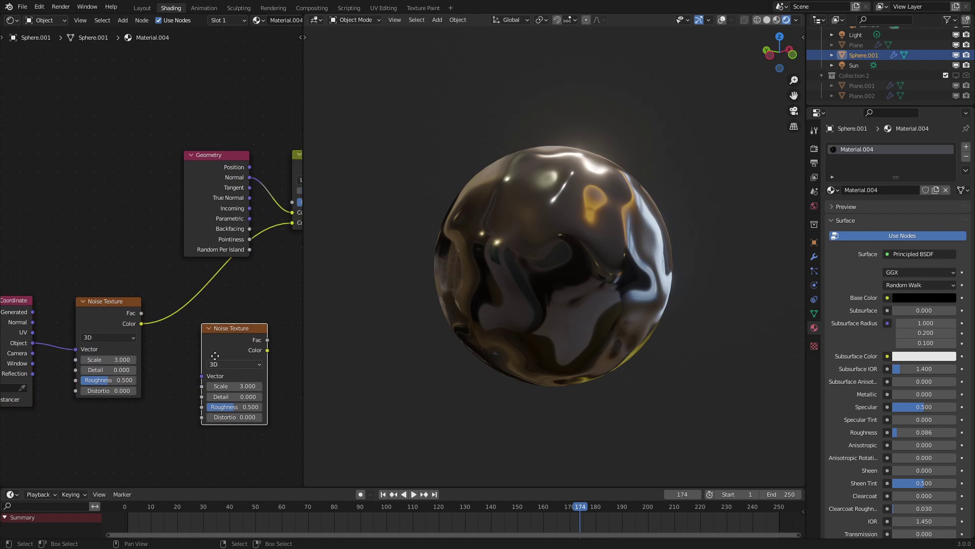
click(191, 350)
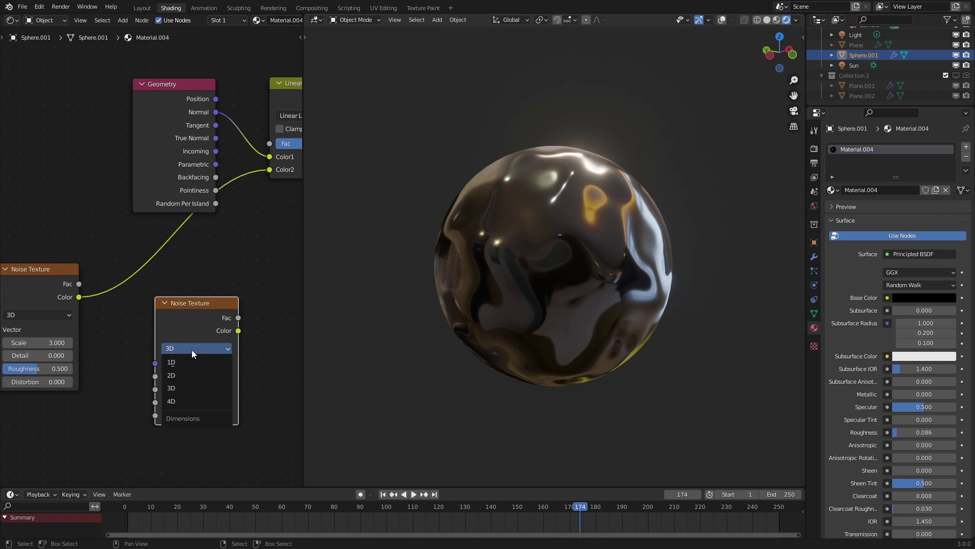
click(191, 349)
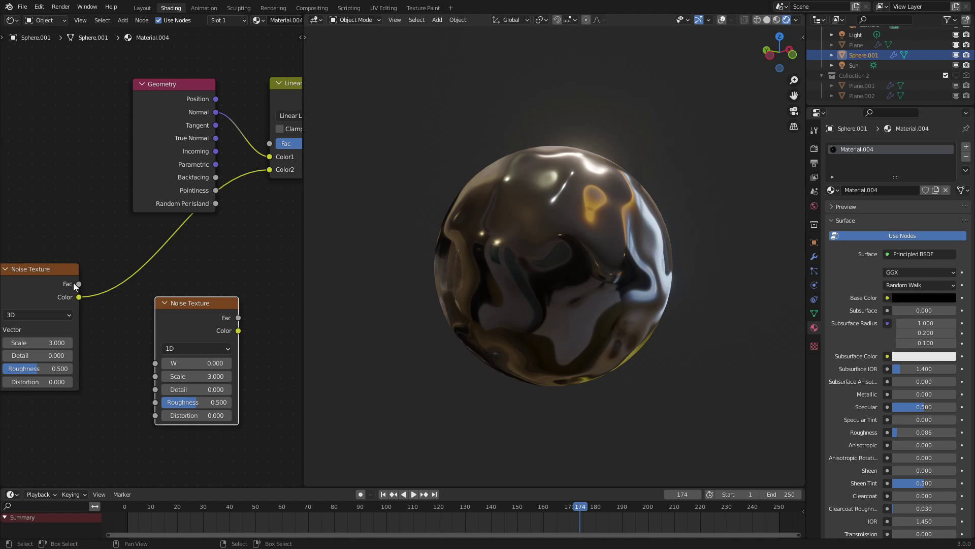
Connect the 3D noise's Fac output to the 1D noise's W input, and the 1D noise's Color to Linear Light's Color2
drag(78, 284, 158, 360)
scroll(194, 313, down, 2)
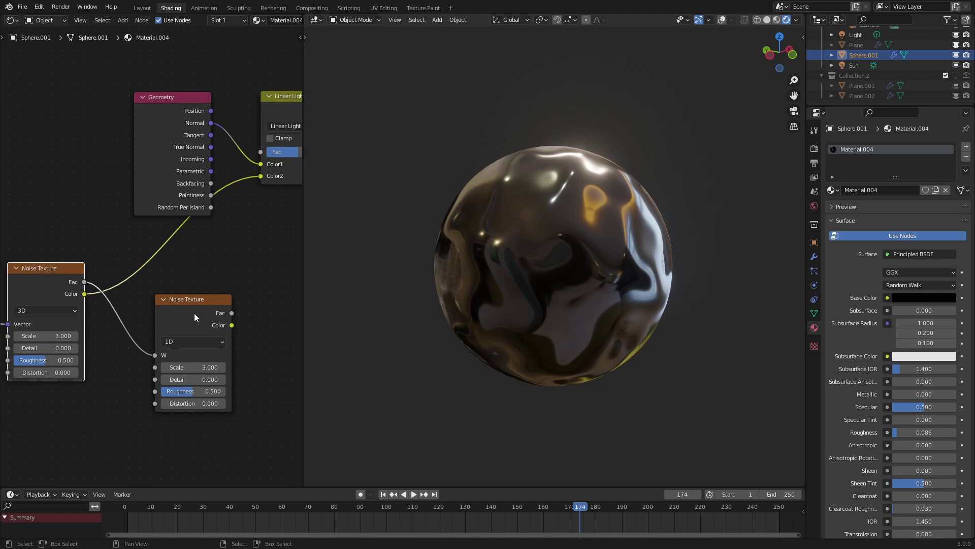
middle_drag(210, 299, 160, 321)
scroll(160, 321, up, 1)
click(176, 351)
drag(176, 351, 207, 202)
drag(127, 332, 108, 301)
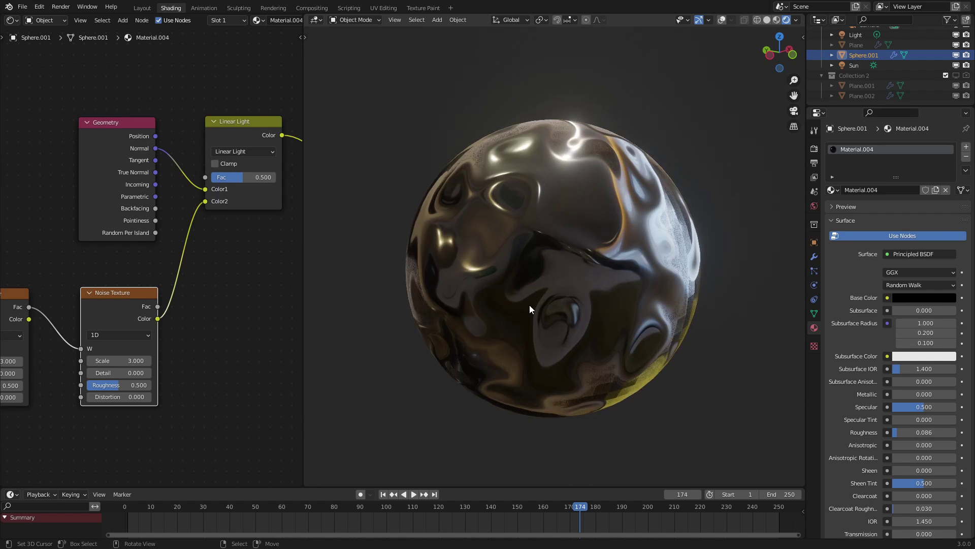
Set the 1D Noise Texture's scale to 4, detail to 9 and roughness to 0.733
mouse_move(136, 360)
mouse_down()
mouse_move(182, 360)
mouse_move(126, 361)
mouse_move(153, 373)
mouse_up()
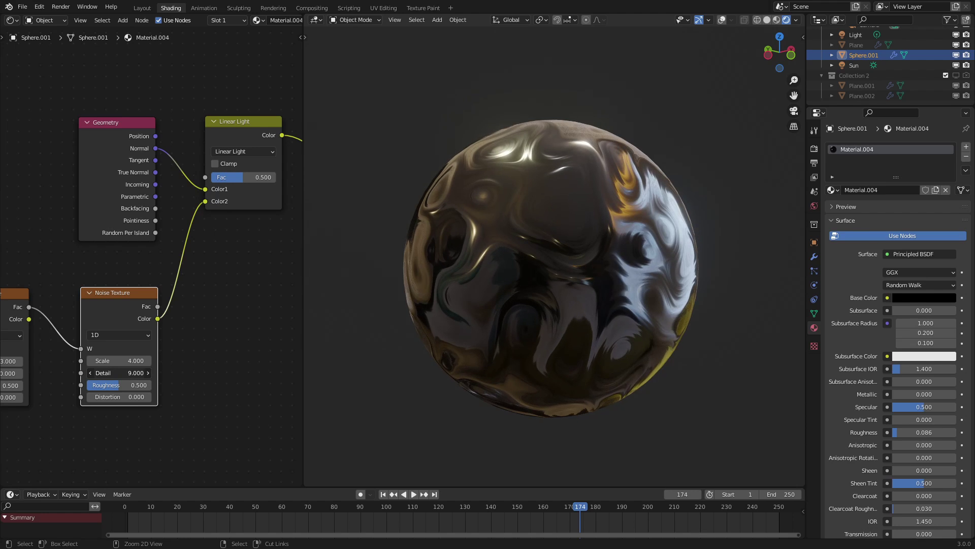
middle_drag(537, 372, 508, 351)
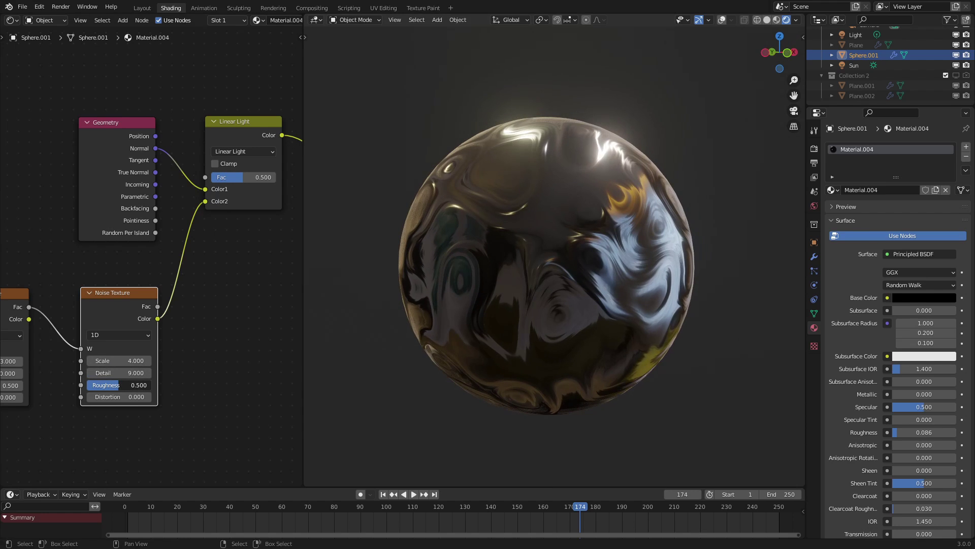
drag(119, 385, 134, 384)
scroll(629, 302, down, 1)
middle_drag(629, 303, 559, 329)
scroll(511, 318, up, 1)
Set the 3D Noise Texture's scale to 2 and check the swirled reflections around the sphere
middle_drag(130, 353, 158, 348)
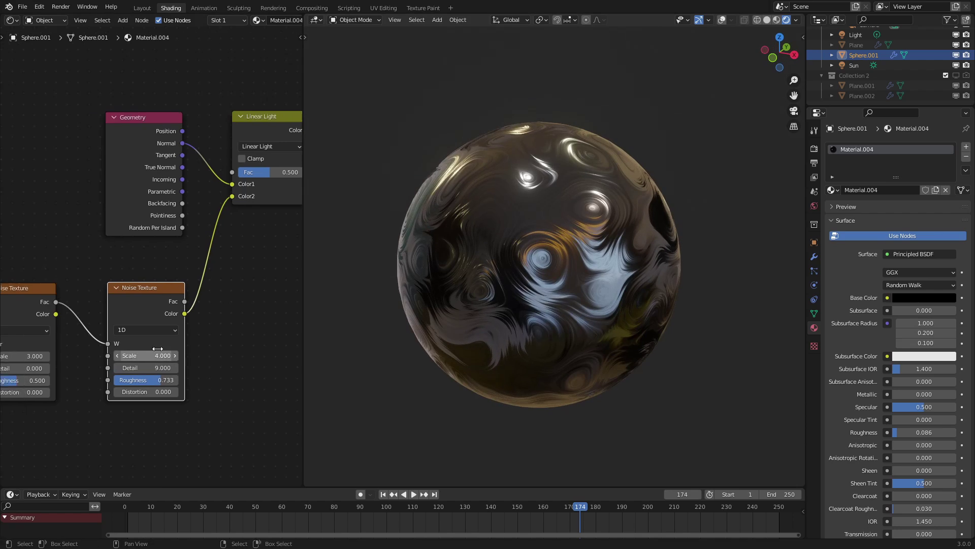
middle_drag(65, 360, 111, 358)
click(86, 355)
text(2)
key(Return)
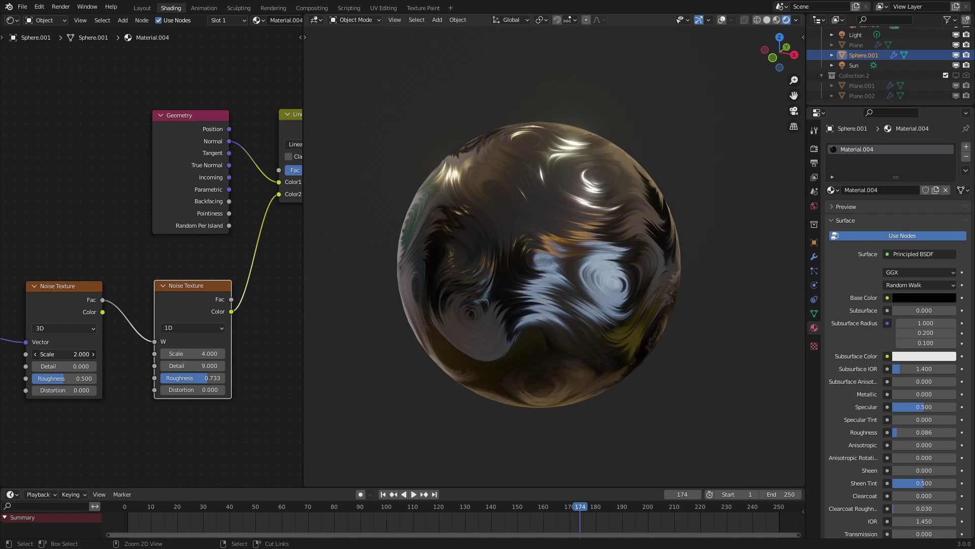
middle_drag(452, 305, 559, 295)
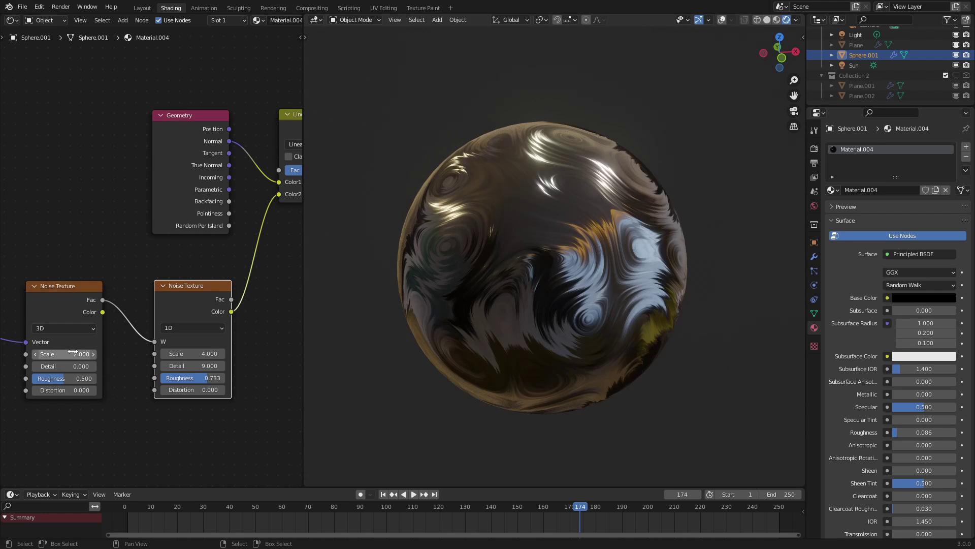
Set the 3D Noise Texture's scale to 1
ctrl+drag(75, 354, 49, 355)
scroll(113, 296, down, 9)
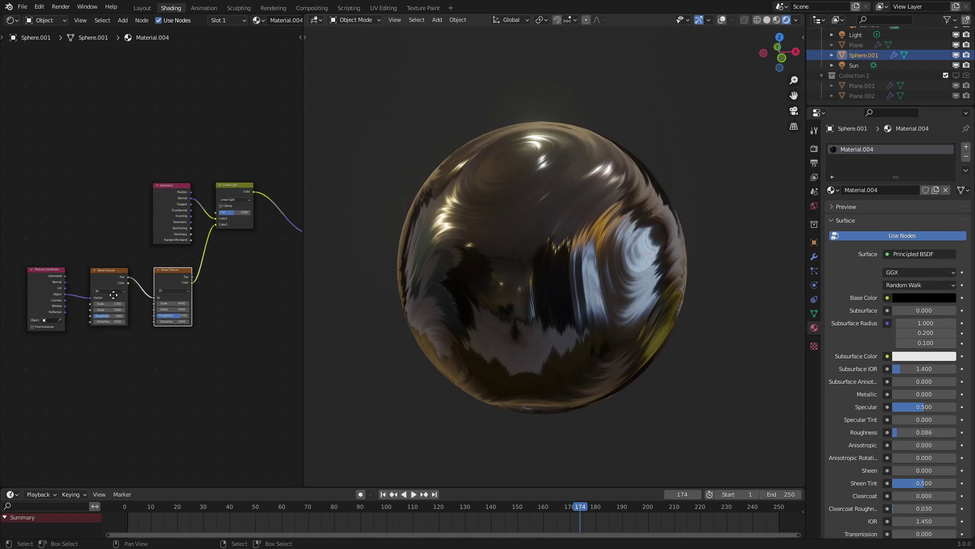
scroll(118, 311, up, 6)
middle_drag(113, 296, 158, 303)
scroll(178, 292, up, 2)
scroll(203, 242, down, 1)
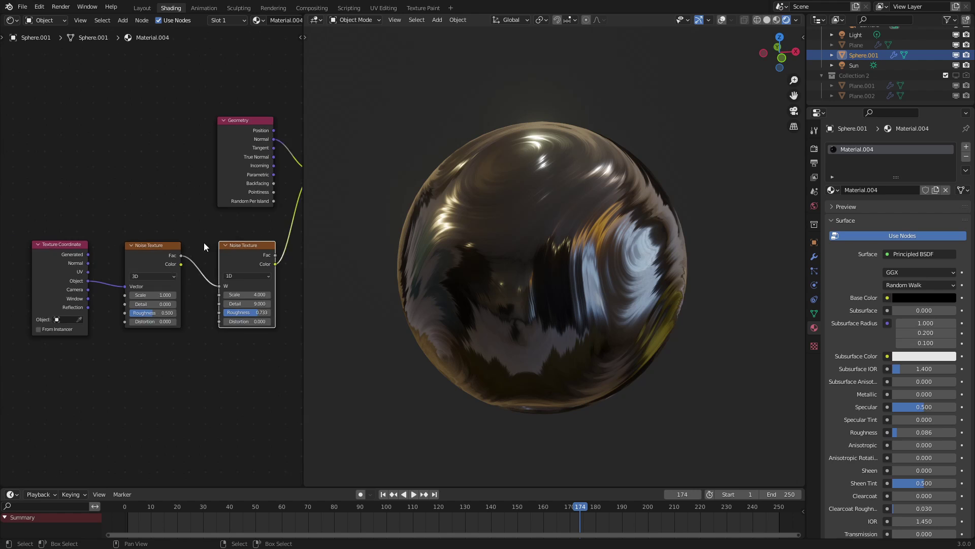
middle_drag(203, 242, 98, 329)
scroll(197, 216, up, 1)
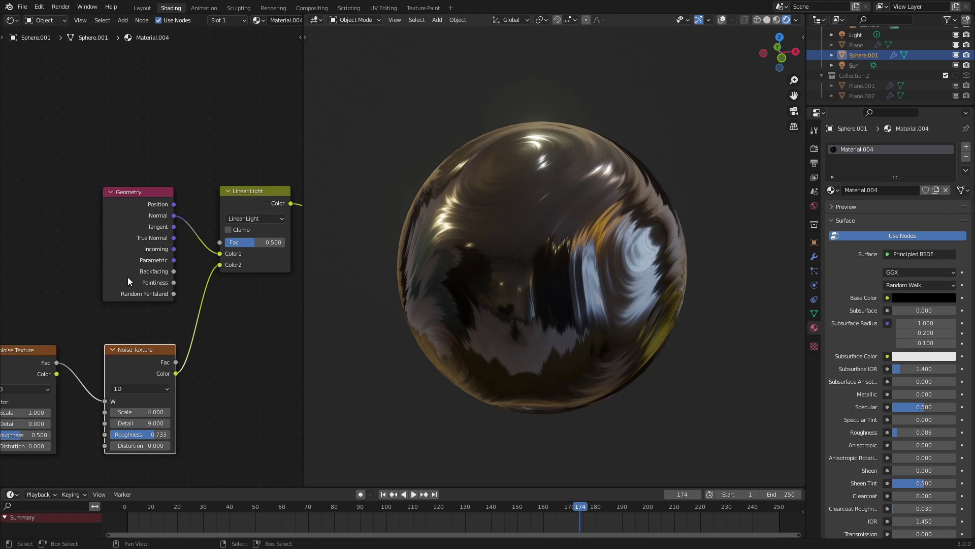
Hide the Geometry node's unused sockets and place the node level with Linear Light's Color1 input
scroll(127, 278, down, 5)
click(135, 247)
scroll(105, 275, up, 2)
middle_drag(105, 275, 122, 277)
key(ctrl+h)
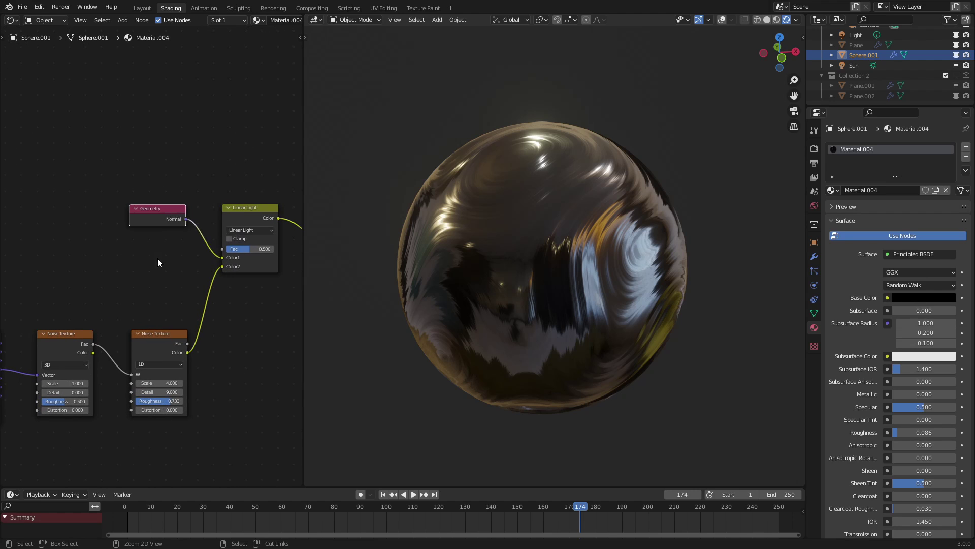
scroll(159, 258, up, 5)
key(g)
click(171, 278)
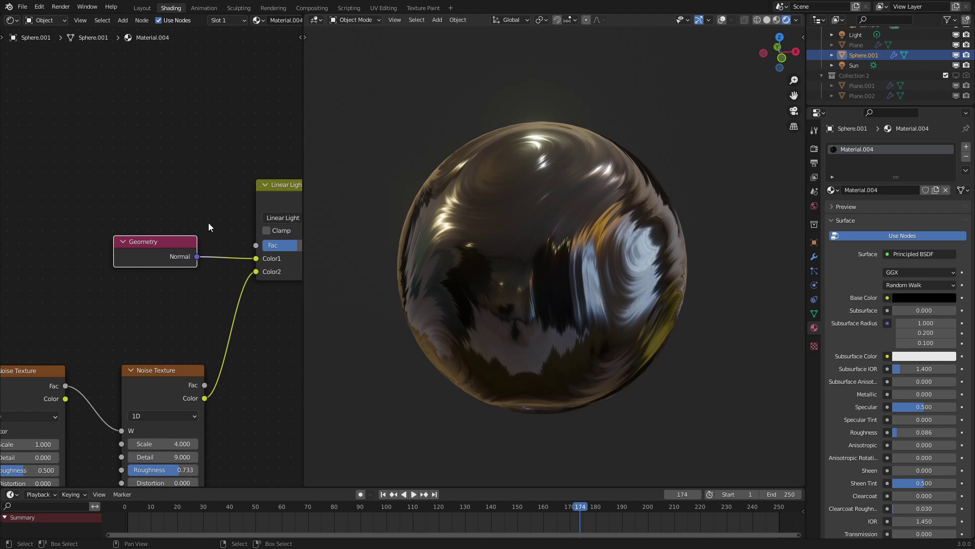
Hide the Texture Coordinate node's unused sockets and align the node with the 3D Noise Texture's Vector input
scroll(186, 234, down, 4)
middle_drag(120, 282, 241, 233)
click(73, 327)
key(ctrl+h)
drag(92, 306, 117, 342)
scroll(138, 339, down, 5)
middle_drag(226, 305, 157, 319)
key(shift+a)
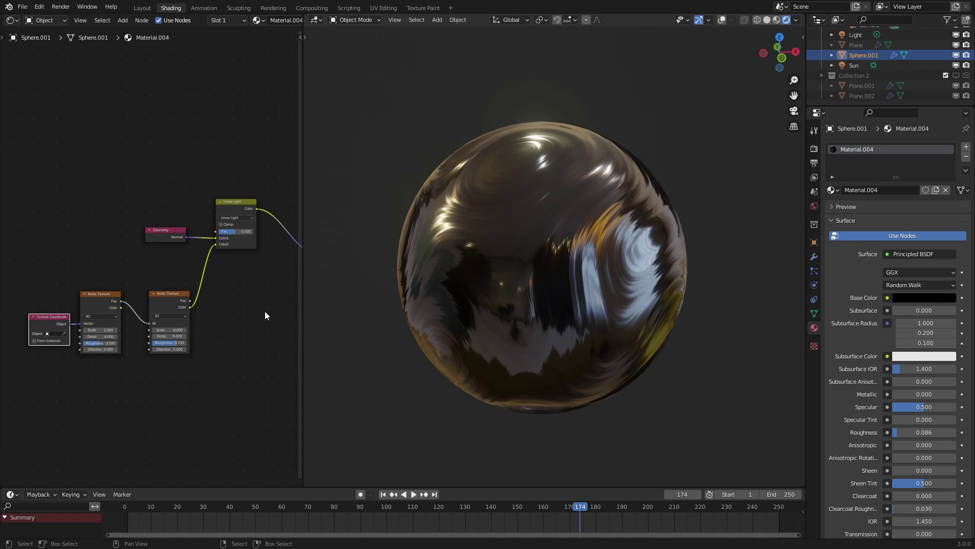
Widen the node editor and add a Frame node below the noise textures
drag(303, 303, 405, 305)
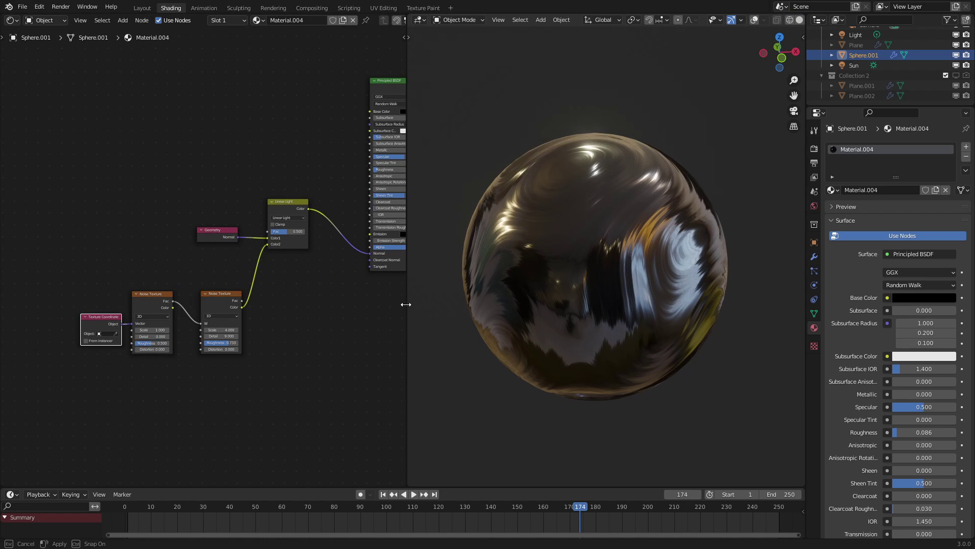
scroll(279, 332, up, 2)
key(shift+a)
mouse_move(281, 421)
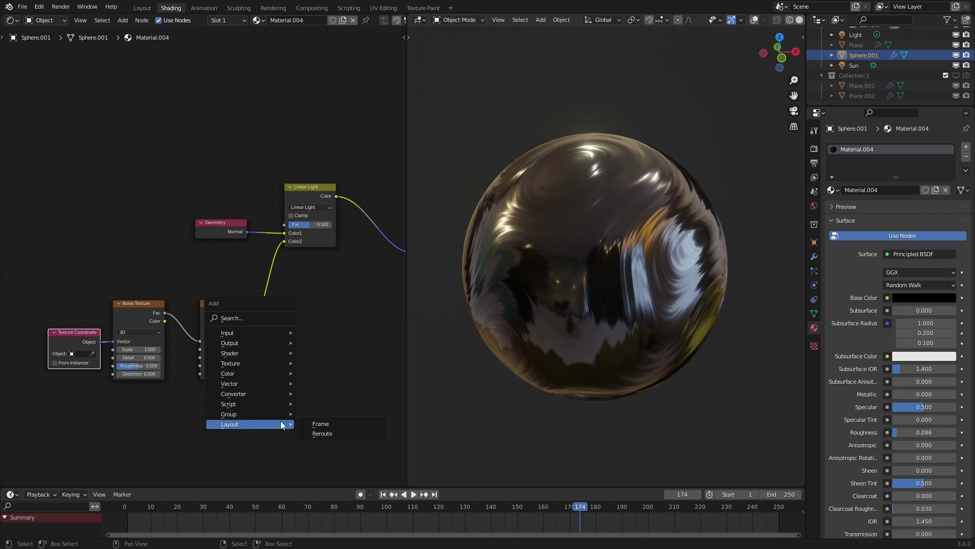
click(328, 422)
Parent the Texture Coordinate node and both Noise Texture nodes to the new frame
key(c)
drag(206, 351, 102, 349)
key(Escape)
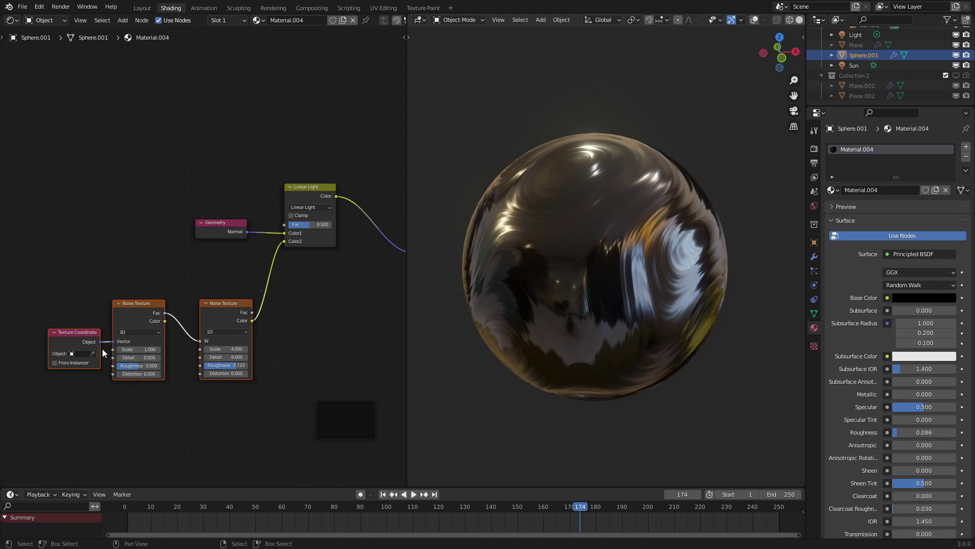
shift+click(334, 408)
key(ctrl+p)
Reposition the framed nodes, leaving a wider gap between the 3D and 1D Noise Textures
drag(239, 318, 230, 316)
click(153, 341)
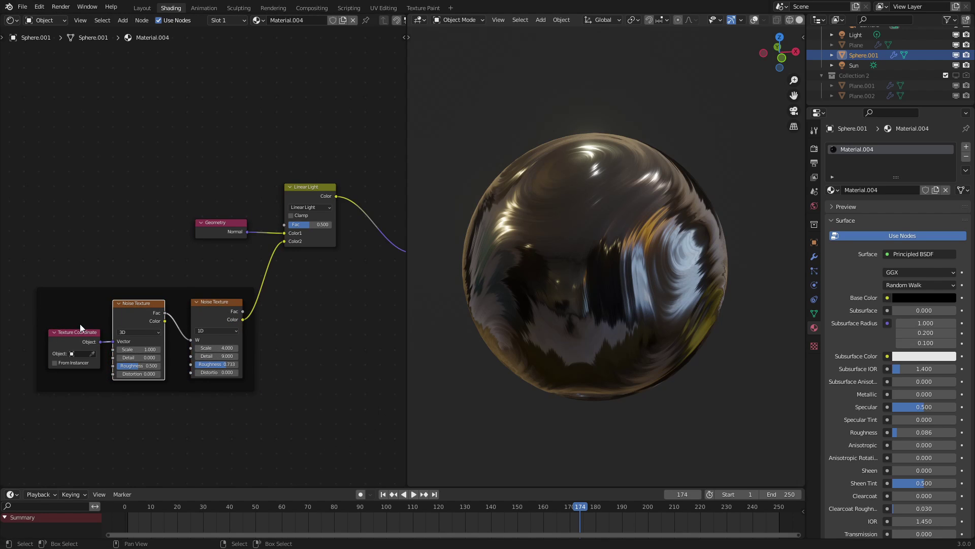
key(g)
click(114, 350)
Duplicate the frame and place the empty copy above the Geometry and Linear Light nodes
click(155, 317)
key(shift+d)
click(170, 87)
key(a)
key(a)
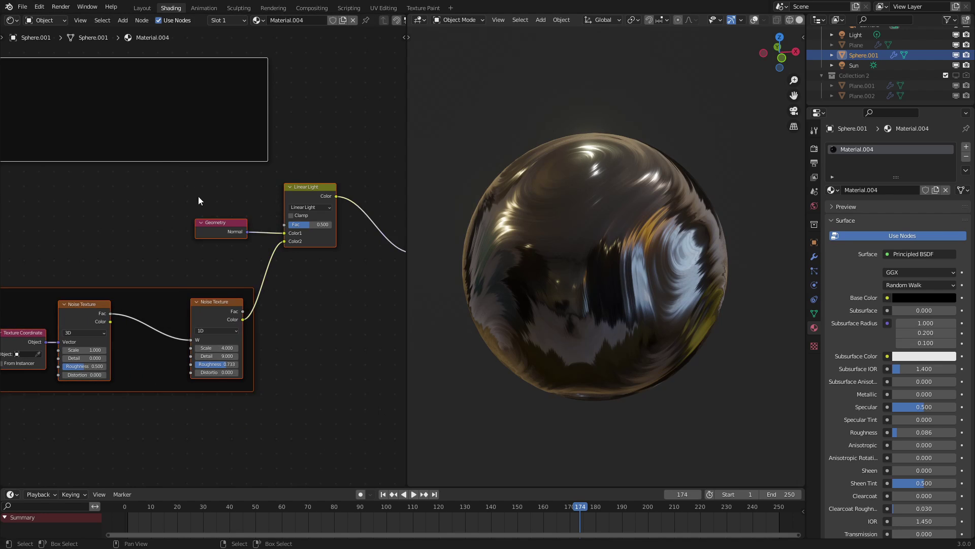
Parent the Geometry and Linear Light nodes to the duplicated frame and move them closer together
key(c)
click(260, 236)
key(Escape)
shift+click(199, 161)
key(ctrl+p)
drag(237, 230, 261, 219)
click(222, 254)
scroll(208, 310, up, 2)
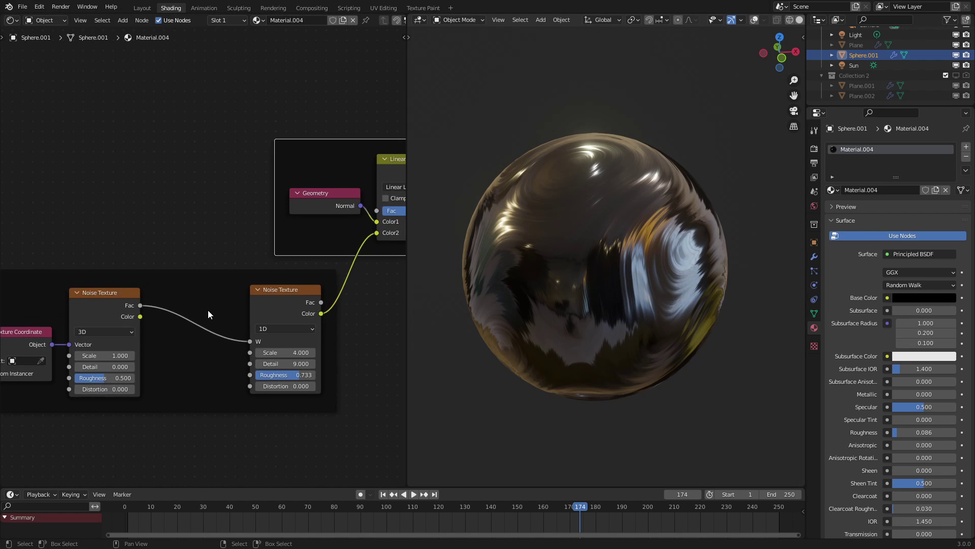
Insert a Math node set to Add between the 3D noise's Fac and the 1D noise's W, and tidy the spacing
key(q)
click(184, 352)
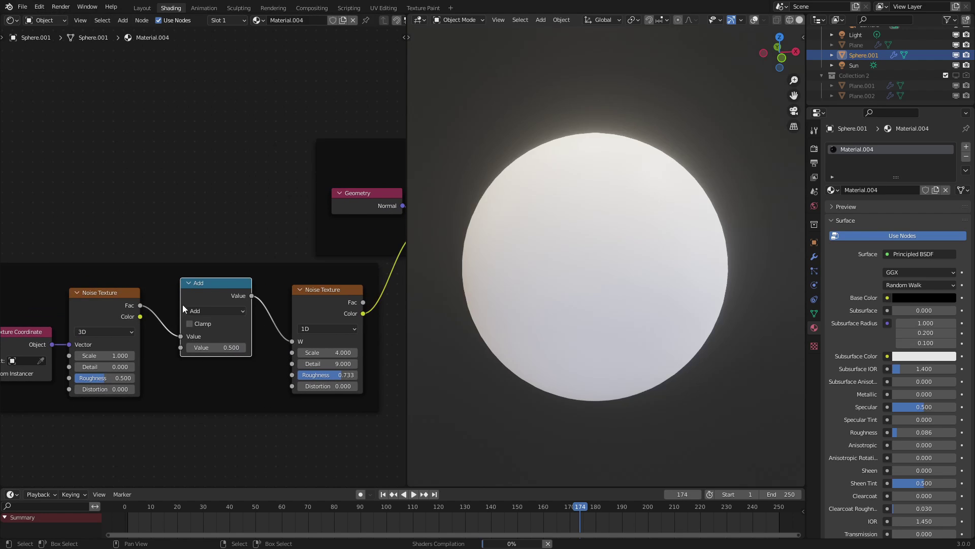
click(201, 316)
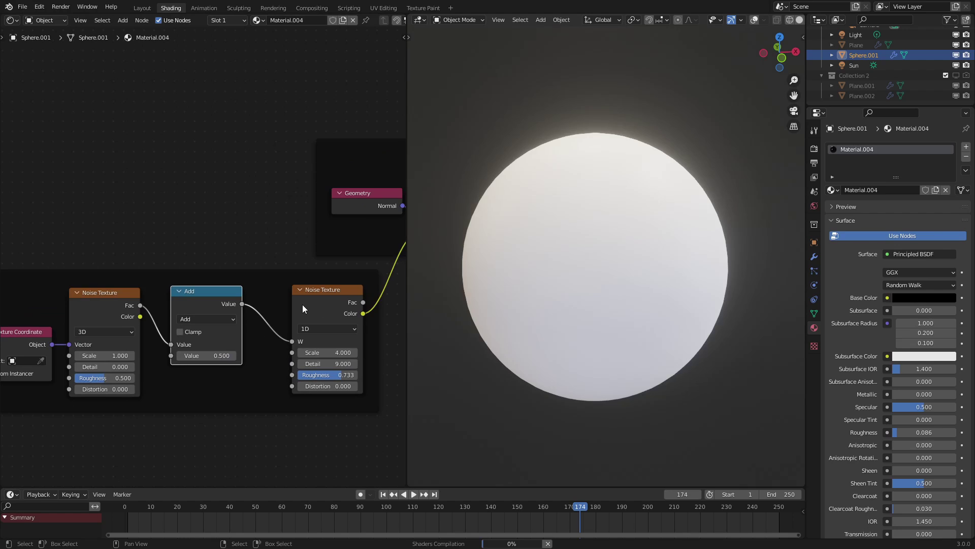
drag(309, 307, 291, 304)
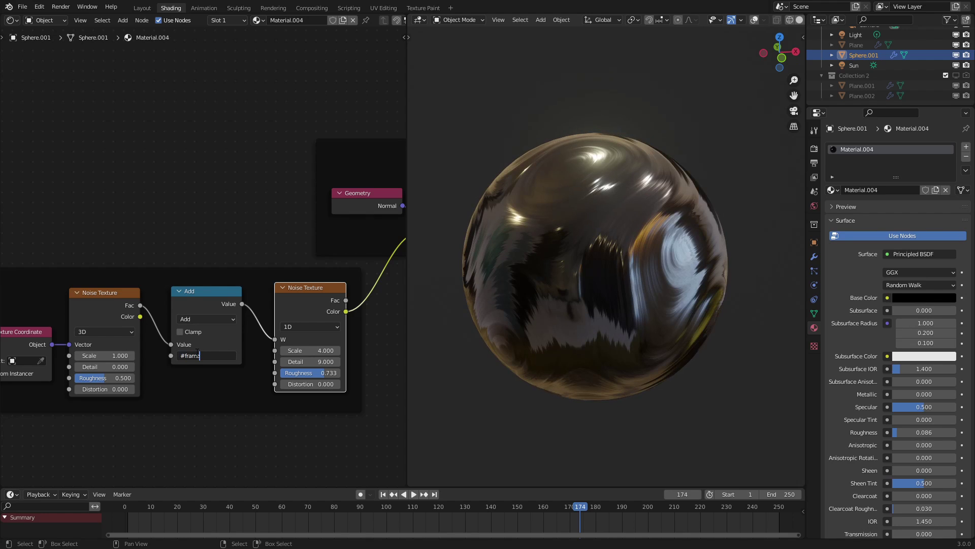
Drive the Add node's second value with a #frame expression divided by more than 50, and play the animation
key(Return)
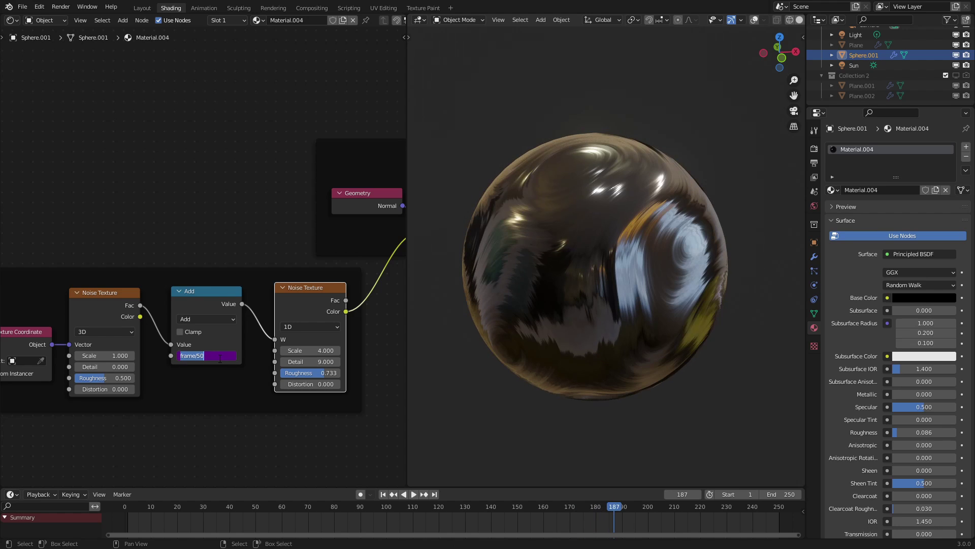
key(Return)
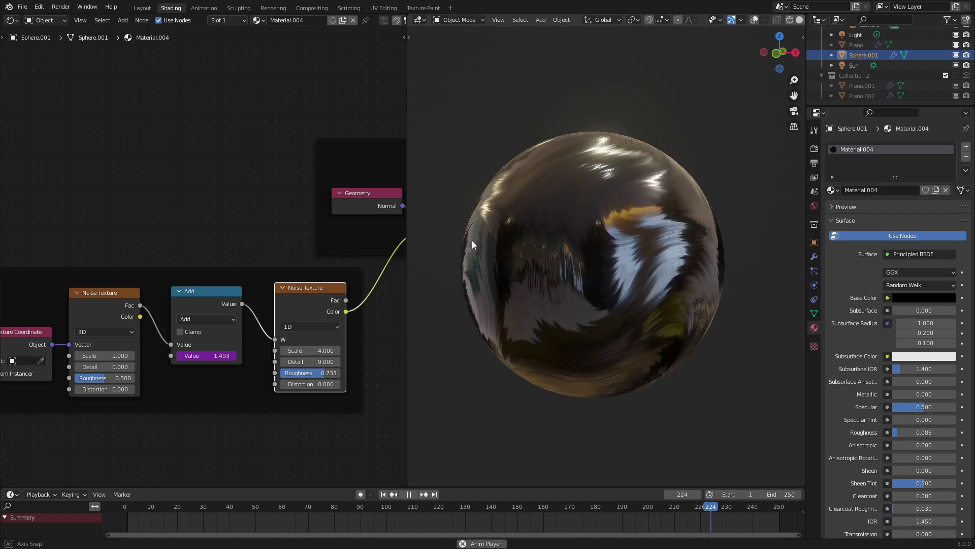
Shift the frame holding Geometry and Linear Light slightly to the left and stop the animation playback
scroll(346, 239, down, 4)
scroll(266, 232, up, 2)
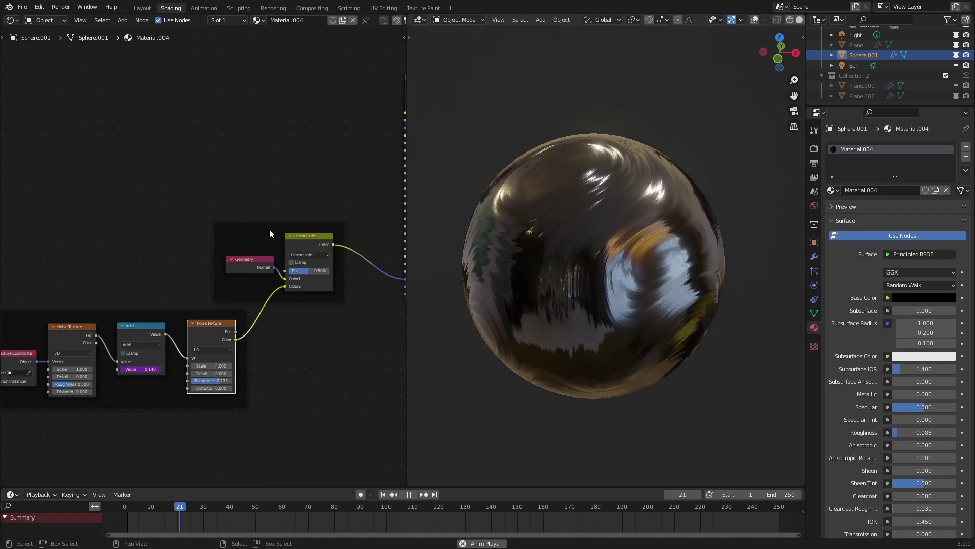
drag(269, 225, 252, 226)
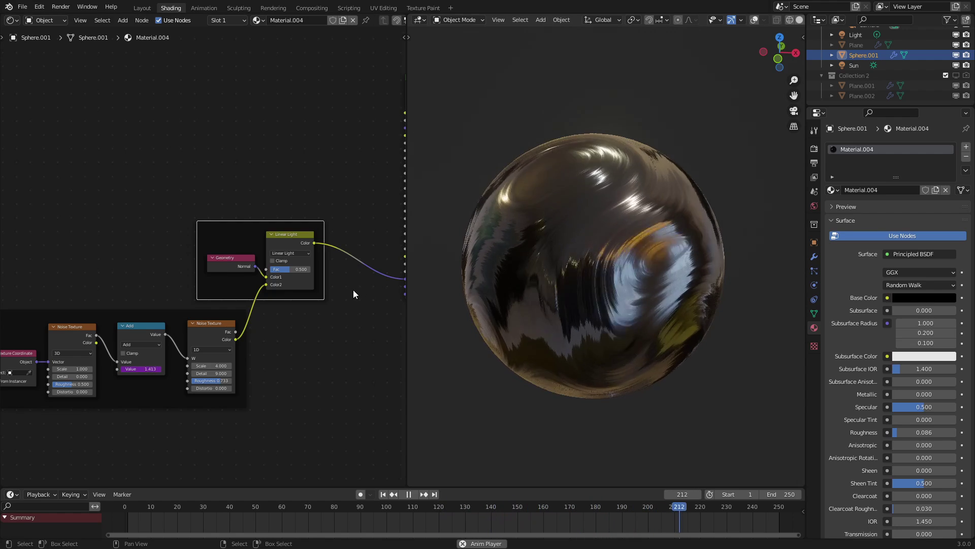
key(space)
Delete the Principled BSDF node from the material
middle_drag(354, 294, 269, 290)
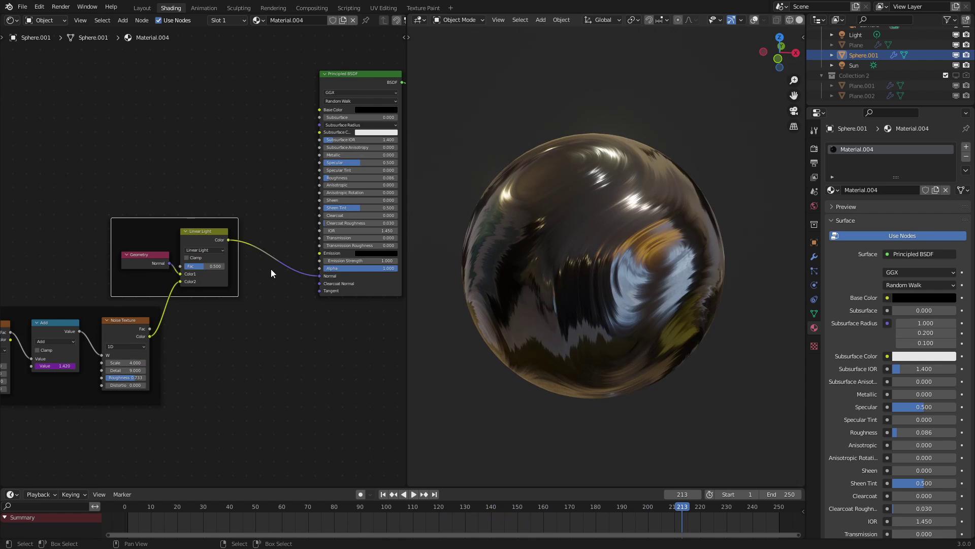
scroll(272, 269, up, 2)
scroll(271, 269, down, 2)
middle_drag(271, 269, 222, 356)
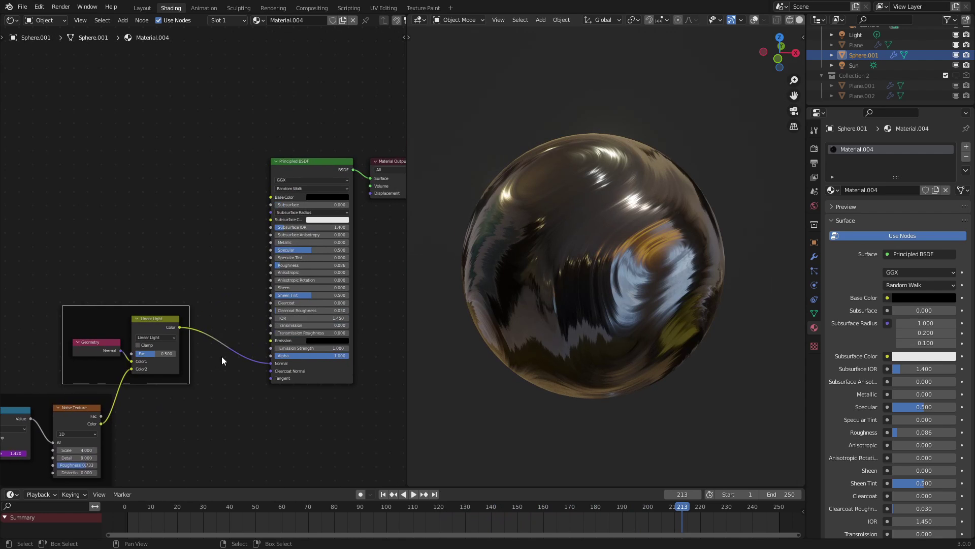
scroll(285, 144, up, 1)
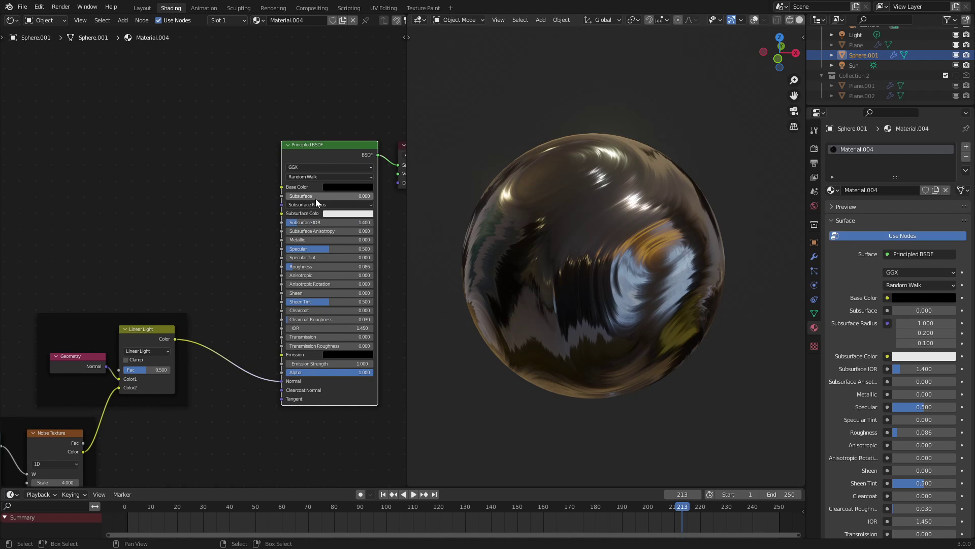
key(Delete)
scroll(289, 223, up, 1)
Add a Glossy BSDF node and place it above and to the right of Linear Light
key(shift+a)
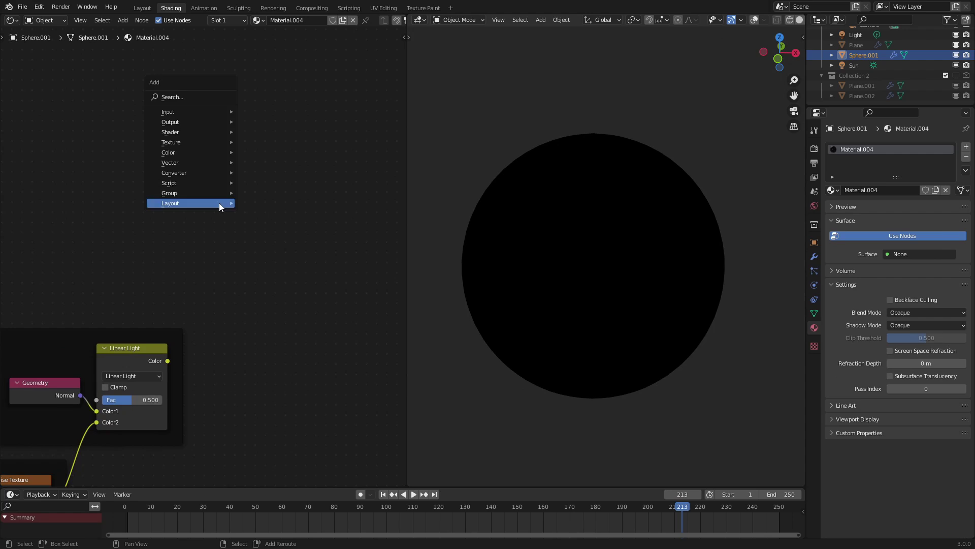
mouse_move(182, 143)
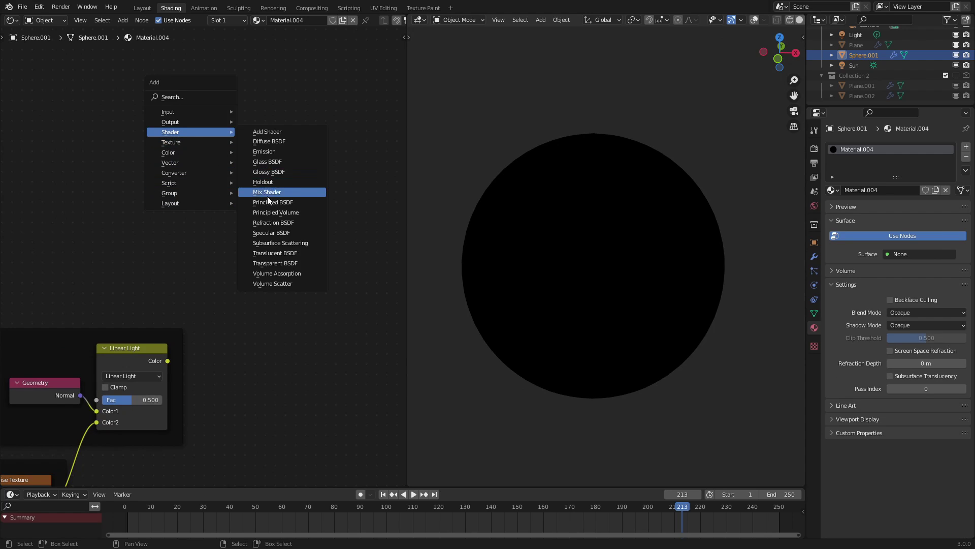
click(282, 172)
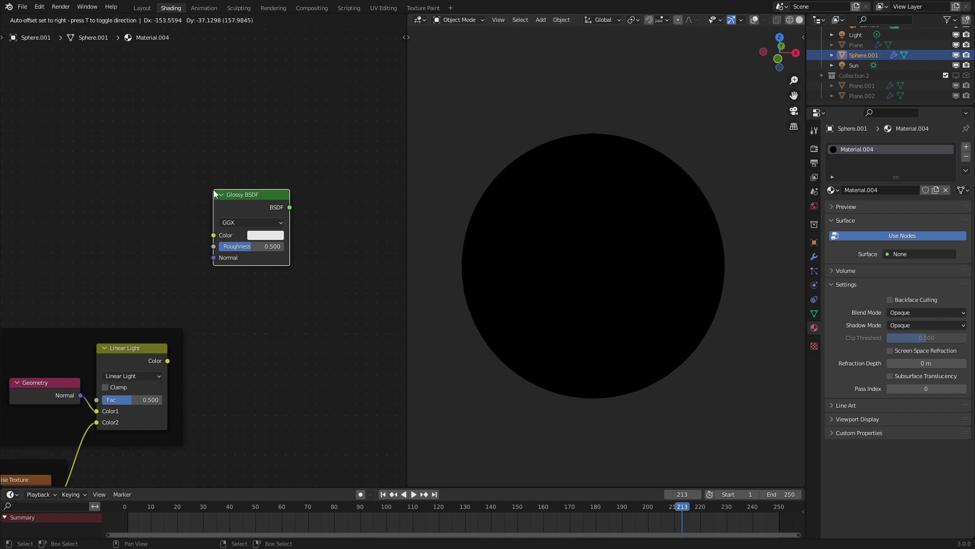
click(288, 230)
drag(288, 230, 298, 294)
Add an Emission node and place it directly above the Glossy BSDF
key(shift+a)
mouse_move(250, 184)
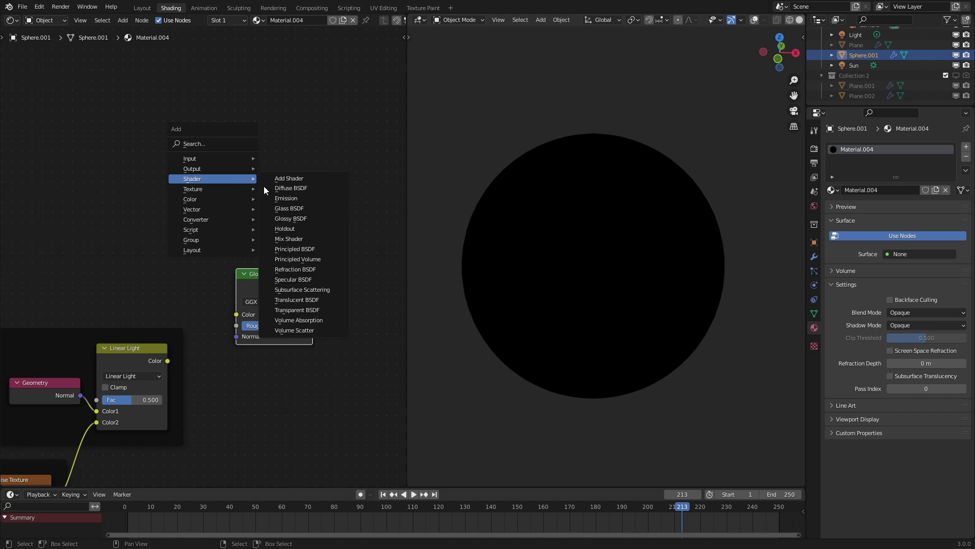
click(288, 199)
click(319, 255)
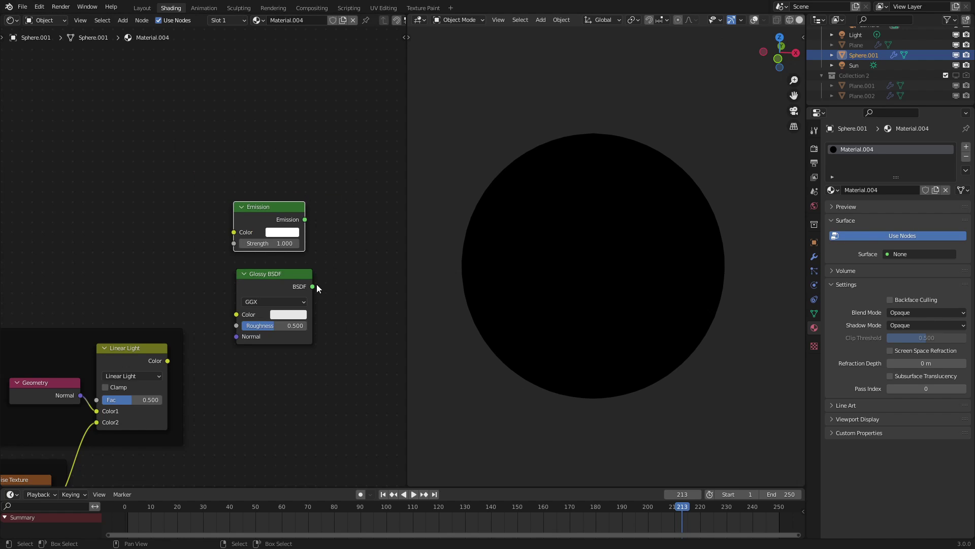
Combine the Emission and Glossy BSDF in a Mix Shader, with Emission in the first shader input
middle_drag(277, 267, 209, 336)
key(shift+a)
key(Escape)
ctrl+shift+right_drag(219, 286, 217, 345)
Add a Fresnel node driving the Mix Shader's Fac, and connect the Mix Shader to the Material Output's Surface
key(shift+a)
mouse_move(160, 199)
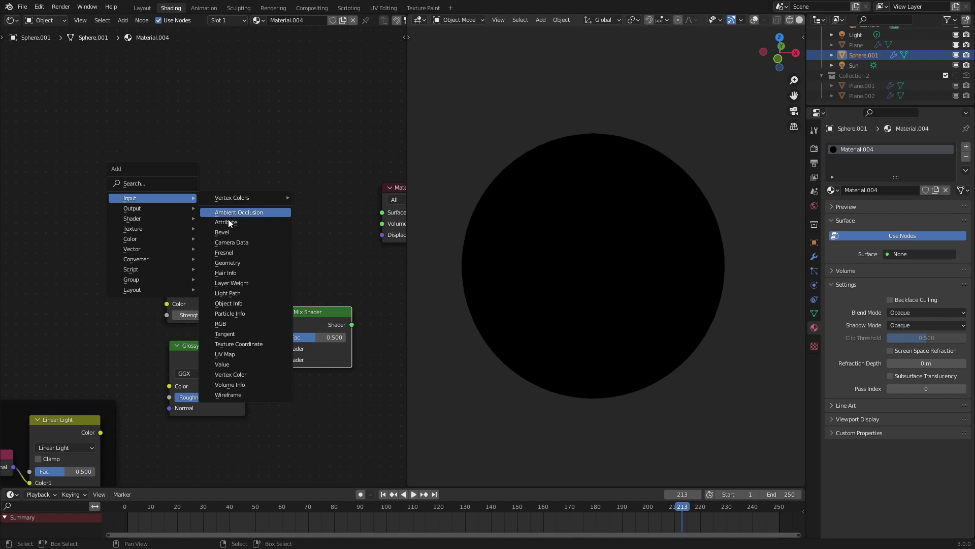
click(224, 253)
click(239, 247)
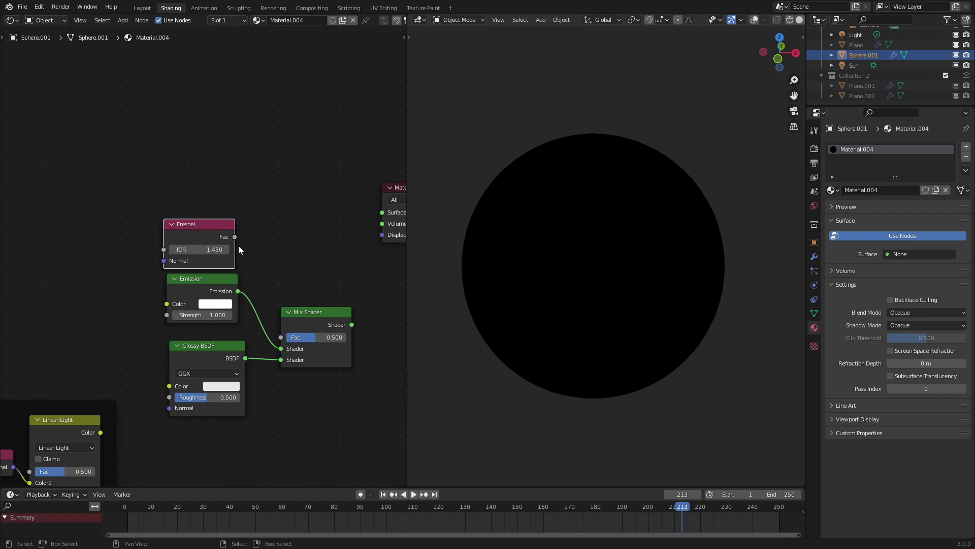
drag(312, 337, 291, 341)
ctrl+shift+click(301, 316)
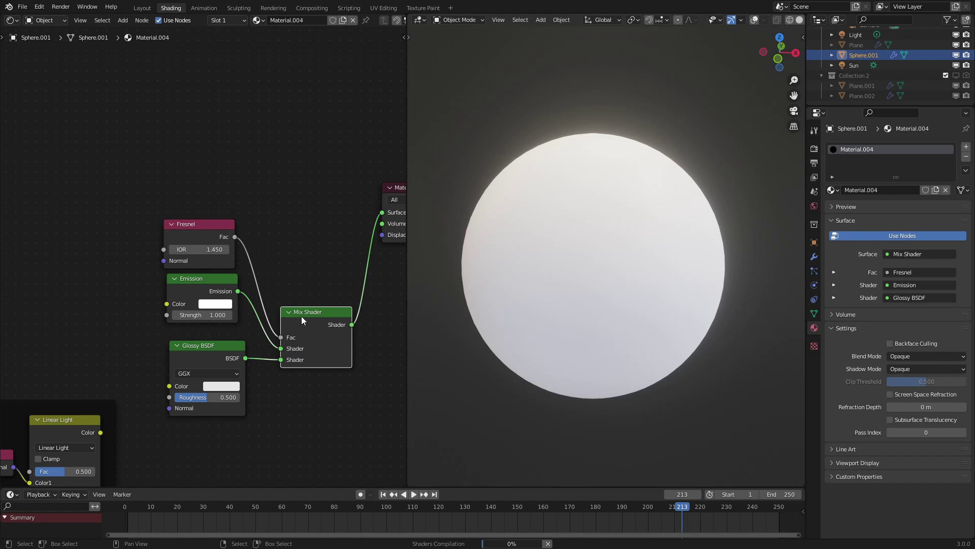
Set the Emission node's strength to 0 and its color to black
scroll(258, 371, up, 1)
click(217, 308)
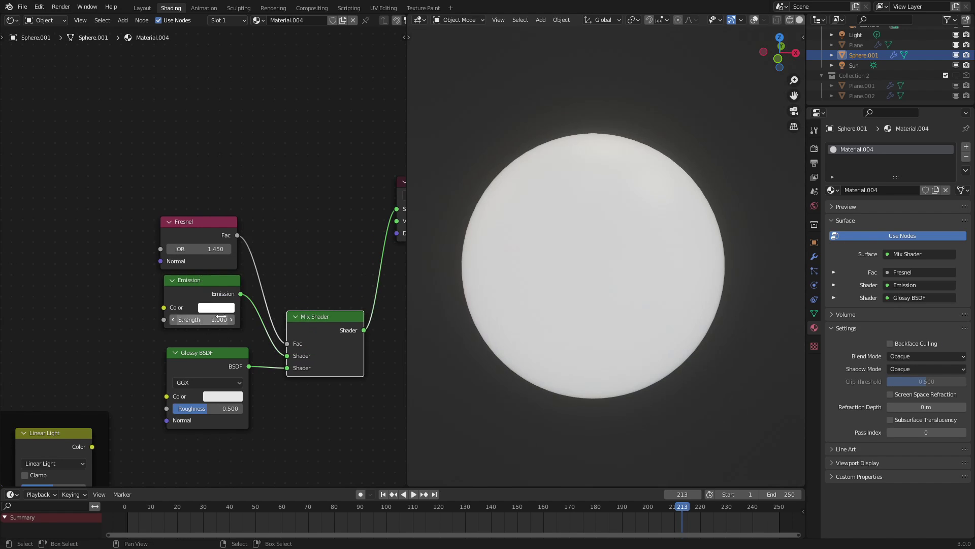
drag(216, 319, 170, 319)
click(231, 306)
scroll(248, 223, down, 20)
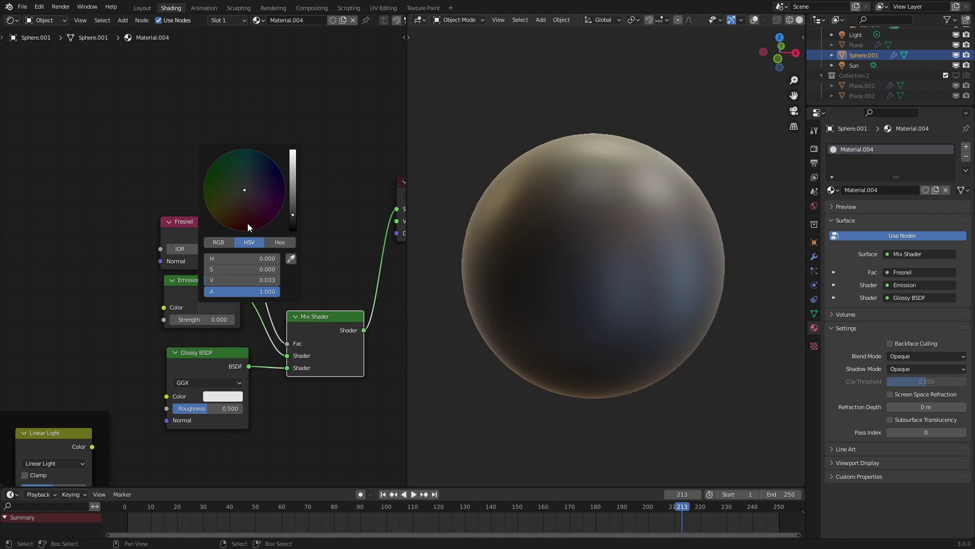
Set the Glossy BSDF's roughness to 0.123 and reset its color to the default
drag(205, 408, 178, 408)
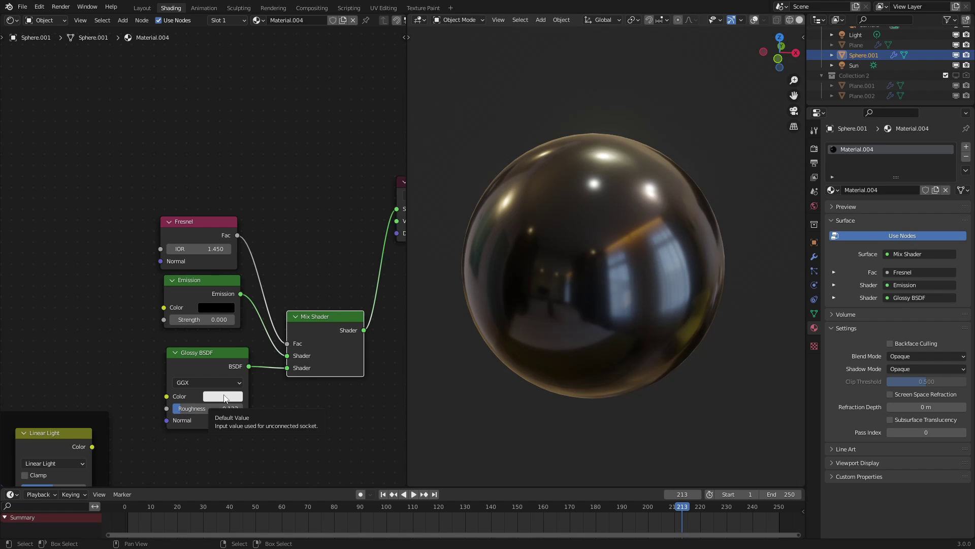
click(224, 397)
mouse_move(253, 318)
mouse_down()
mouse_move(231, 316)
mouse_move(228, 244)
mouse_move(291, 283)
mouse_move(260, 312)
mouse_up()
key(BackSpace)
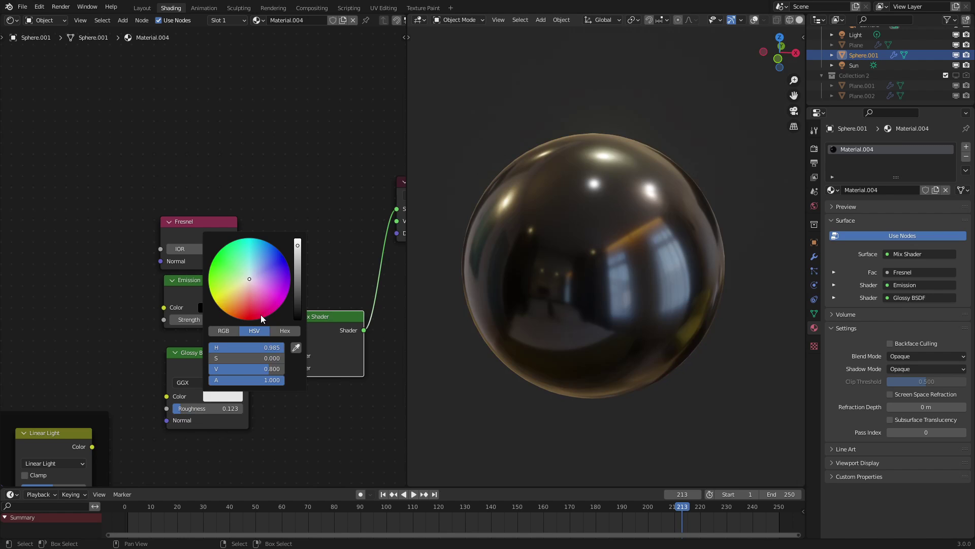
Connect the Linear Light node's Color output to the Glossy BSDF's Normal input
middle_drag(83, 457, 150, 362)
drag(159, 351, 173, 339)
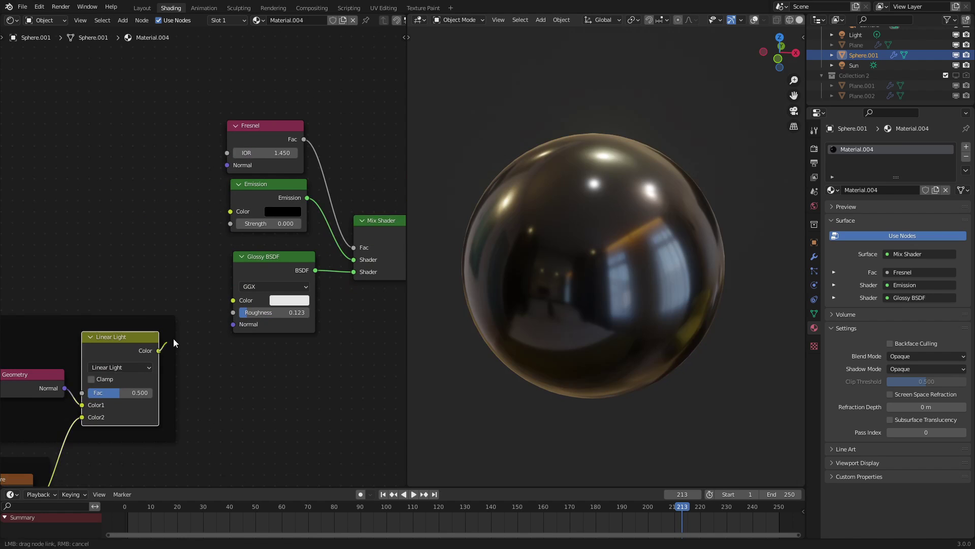
drag(243, 322, 243, 322)
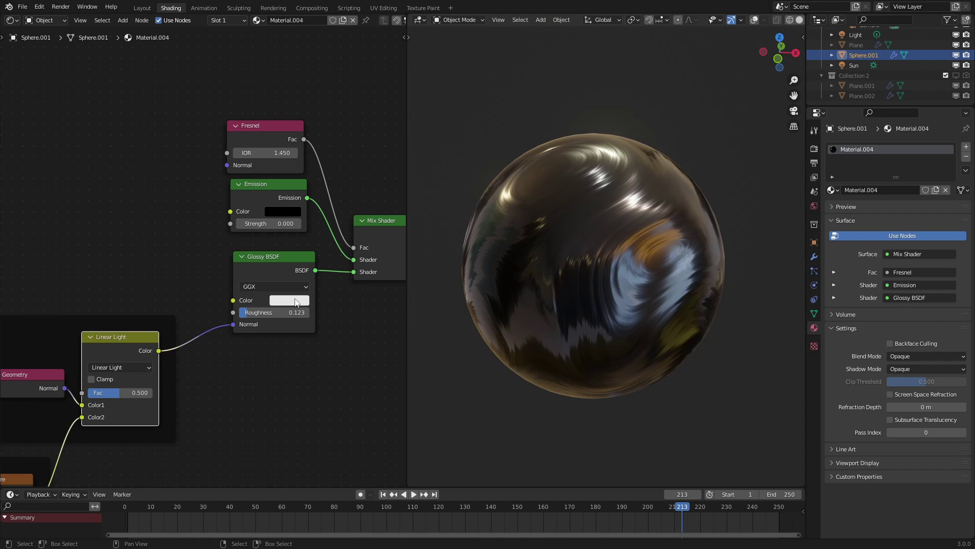
Try a different tint on the Glossy BSDF's color, and reset it to the default
click(295, 299)
drag(307, 200, 356, 172)
key(BackSpace)
Add a Hue/Saturation node beside the Noise Texture and feed the noise Color output into its Color input
middle_drag(217, 375, 288, 272)
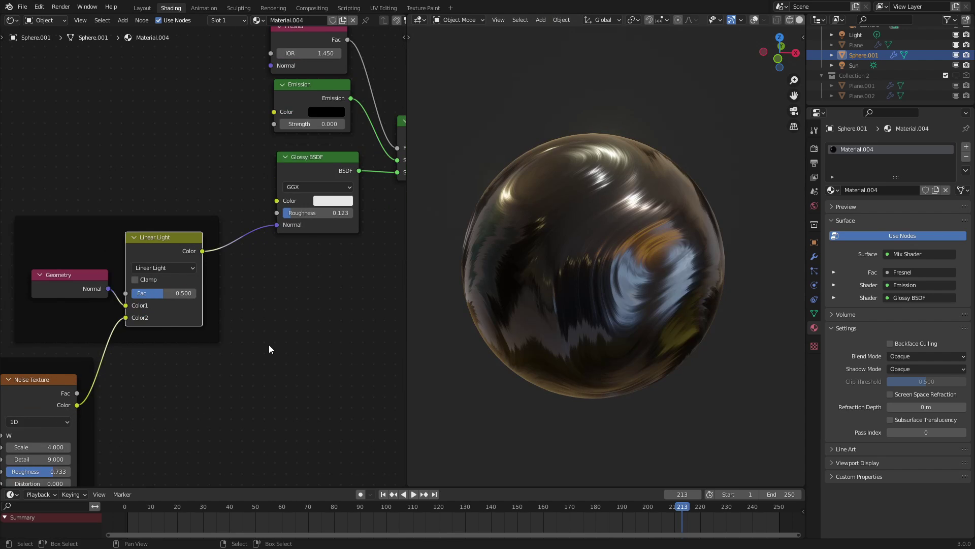
middle_drag(269, 344, 297, 285)
key(shift+a)
mouse_move(220, 333)
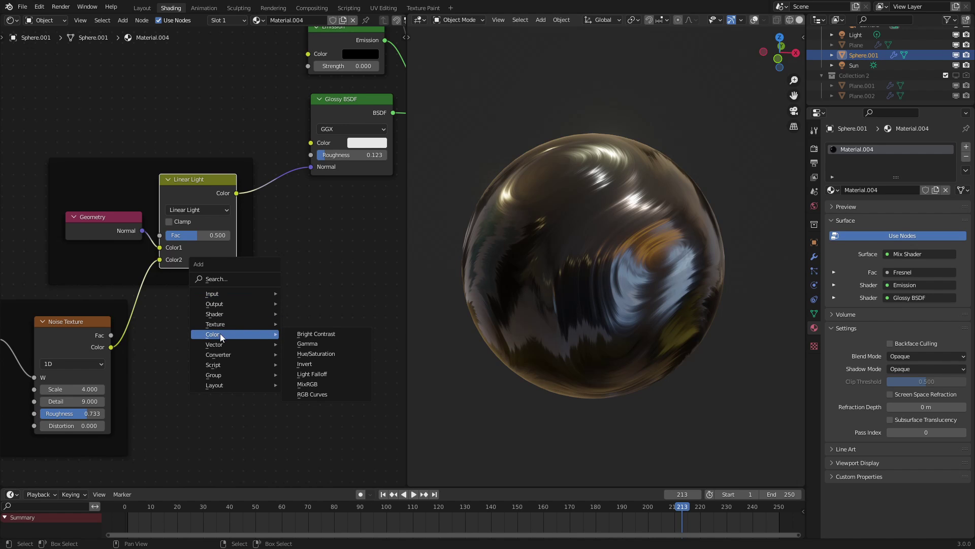
click(320, 346)
click(248, 345)
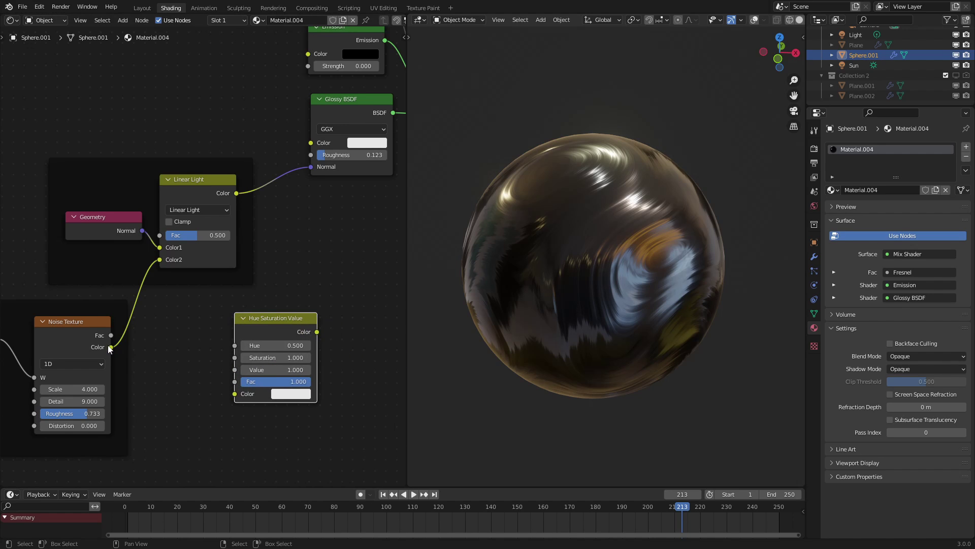
drag(240, 396, 240, 397)
Connect the Hue Saturation Value node's output to the Glossy BSDF's Color, and reposition the node closer to the Noise Texture
middle_drag(272, 329, 223, 353)
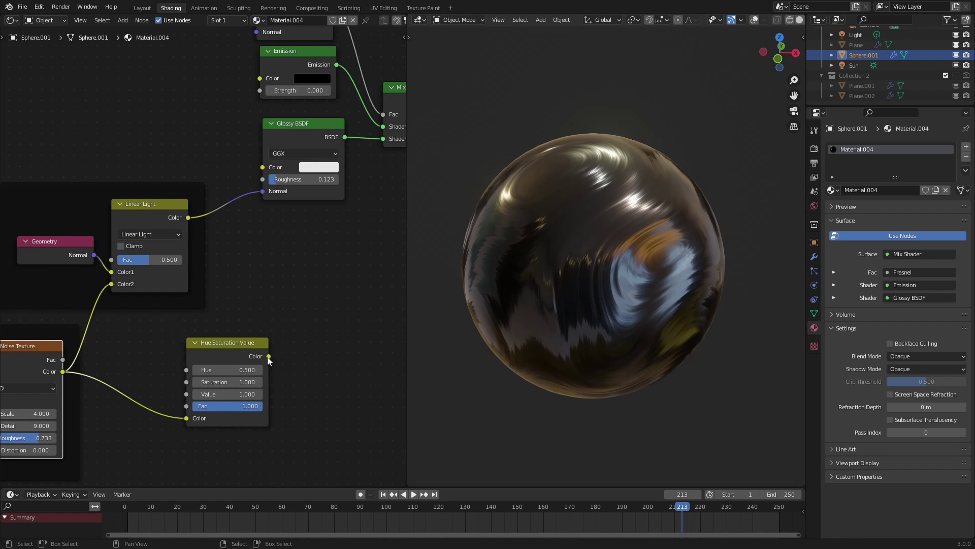
drag(263, 167, 268, 169)
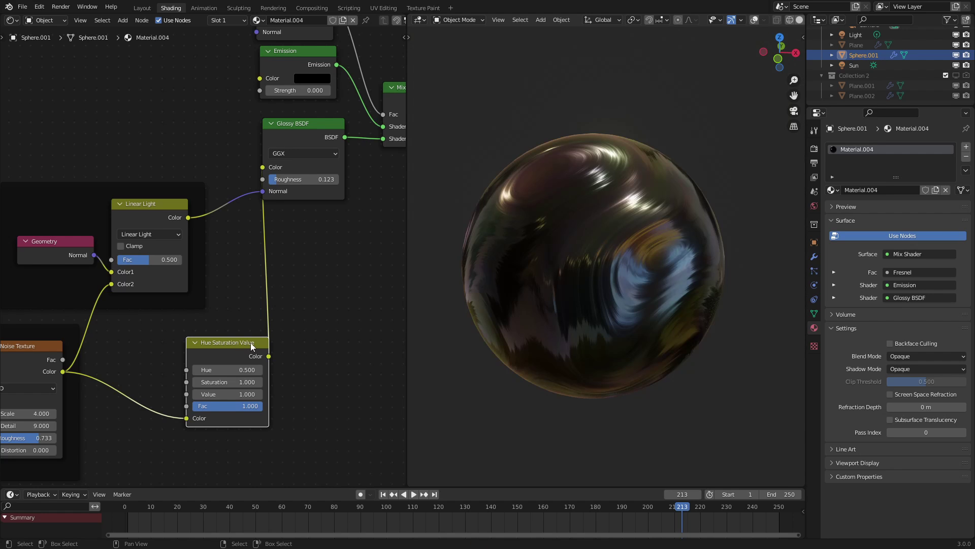
drag(251, 343, 206, 342)
Play the animation, try a Saturation of 2 on the Hue Saturation Value node, and undo that change
key(space)
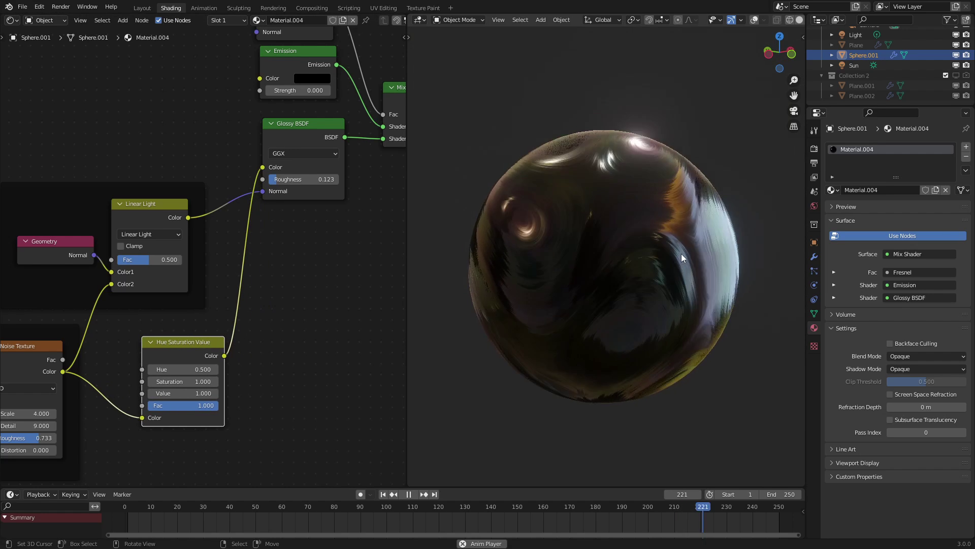
click(190, 386)
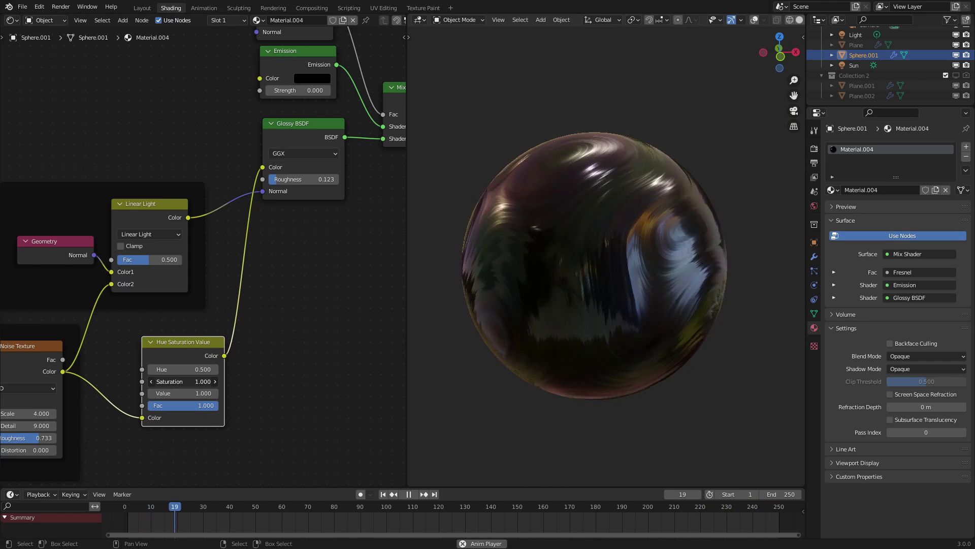
text(2)
key(Return)
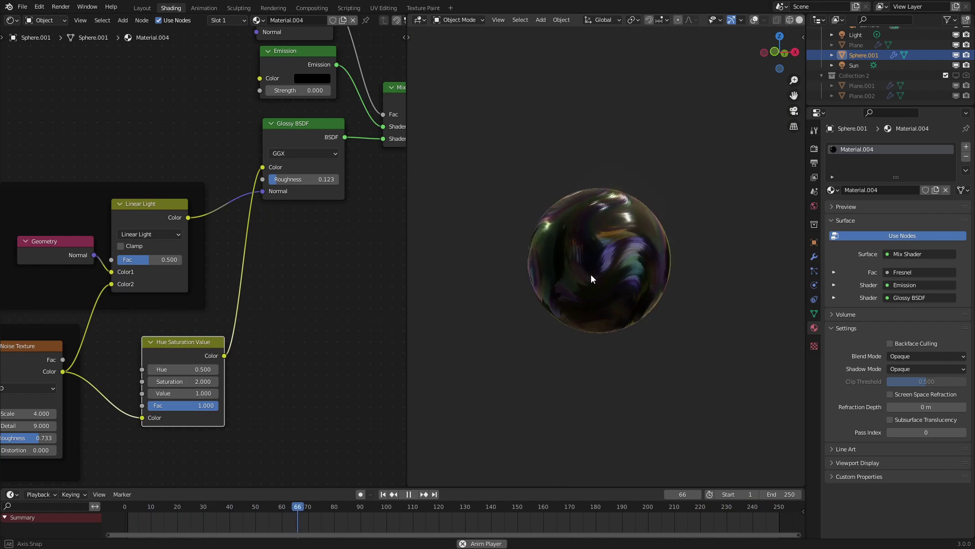
key(ctrl+z)
Raise the Linear Light node's Fac to 0.683 while the animation plays
scroll(636, 305, up, 1)
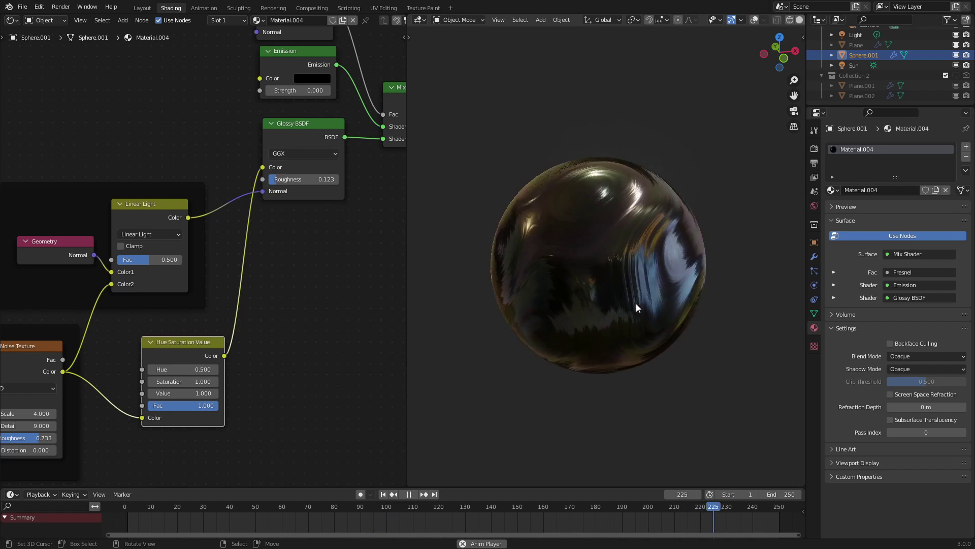
middle_drag(636, 304, 654, 289)
scroll(653, 289, up, 2)
drag(143, 261, 155, 261)
scroll(458, 321, down, 2)
middle_drag(491, 331, 450, 319)
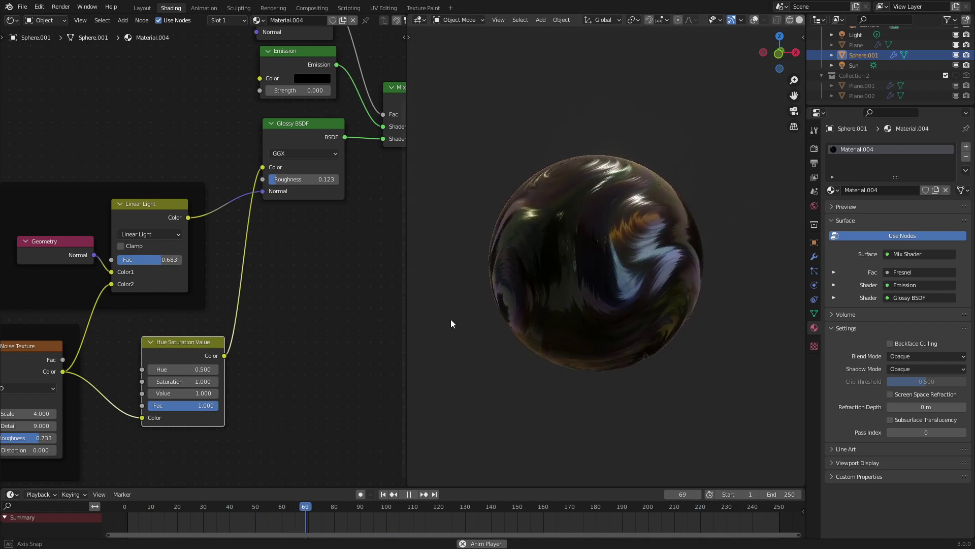
Set the Hue Saturation Value node's Saturation to 1.5, review the sphere, and stop the animation
drag(176, 382, 238, 382)
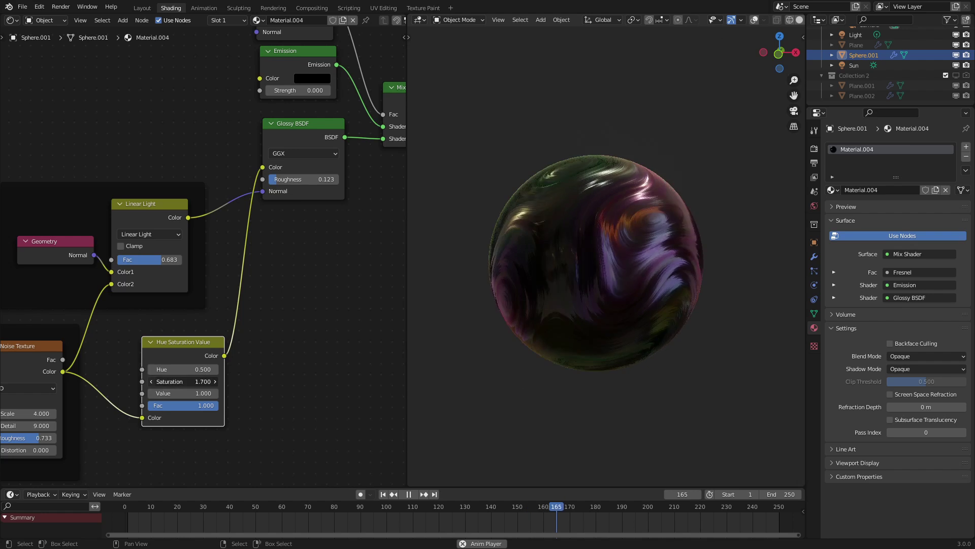
drag(163, 382, 145, 381)
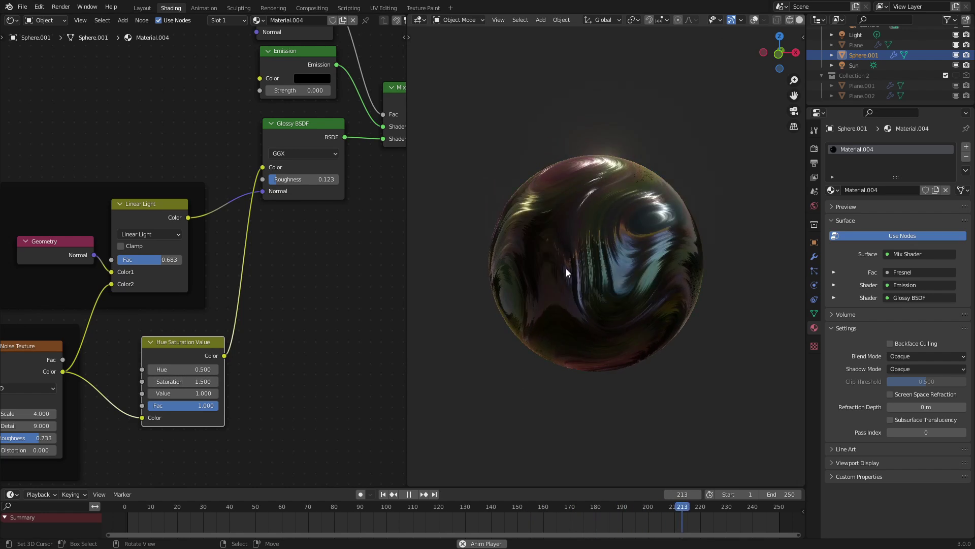
middle_drag(593, 268, 644, 282)
scroll(650, 277, up, 1)
key(space)
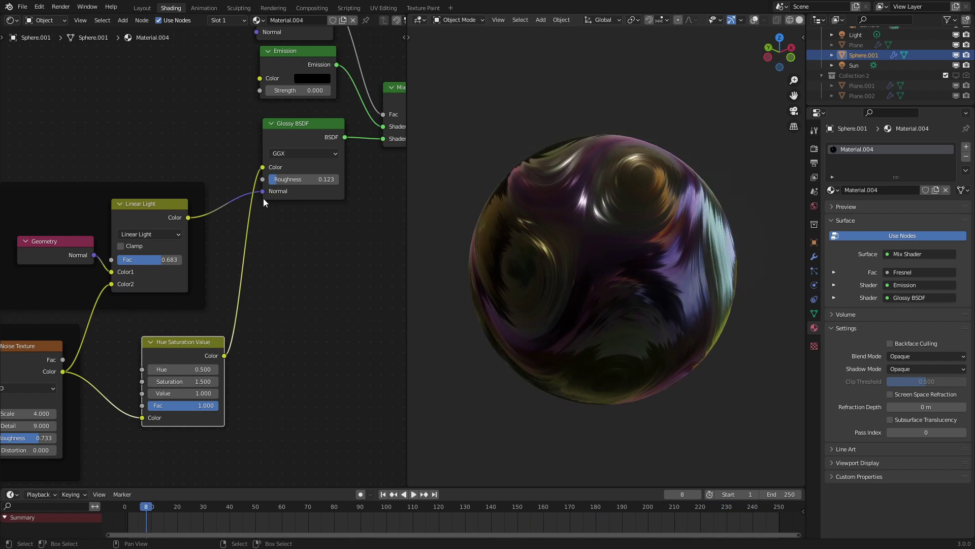
Cut the link between the Hue Saturation Value node and the Glossy BSDF's Color
middle_drag(292, 208, 256, 316)
ctrl+right_drag(197, 340, 193, 341)
middle_drag(267, 292, 249, 315)
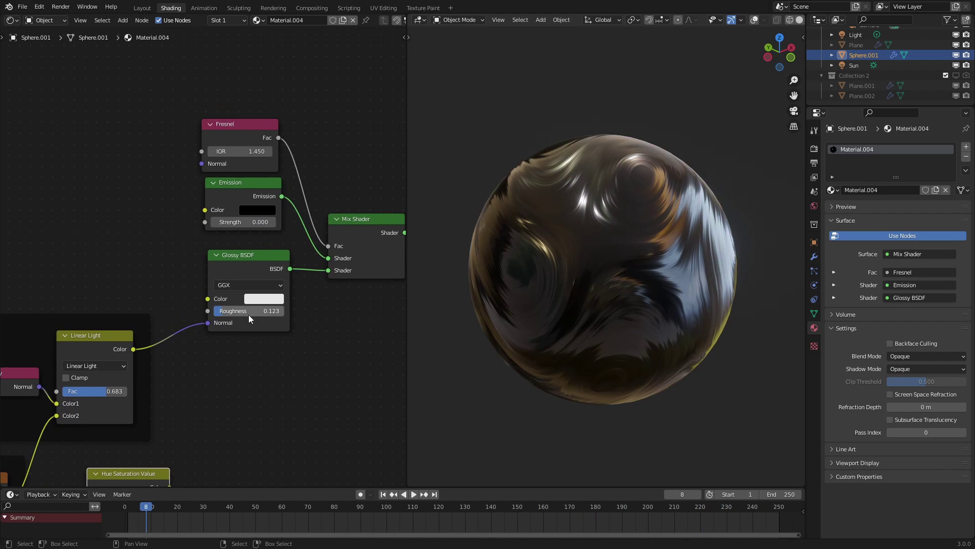
Set the Glossy BSDF's color to orange and play the animation to review the reflections
scroll(248, 315, up, 3)
click(274, 310)
mouse_move(317, 148)
mouse_down()
mouse_move(325, 178)
mouse_move(296, 194)
mouse_up()
scroll(580, 258, down, 2)
middle_drag(580, 258, 531, 228)
key(space)
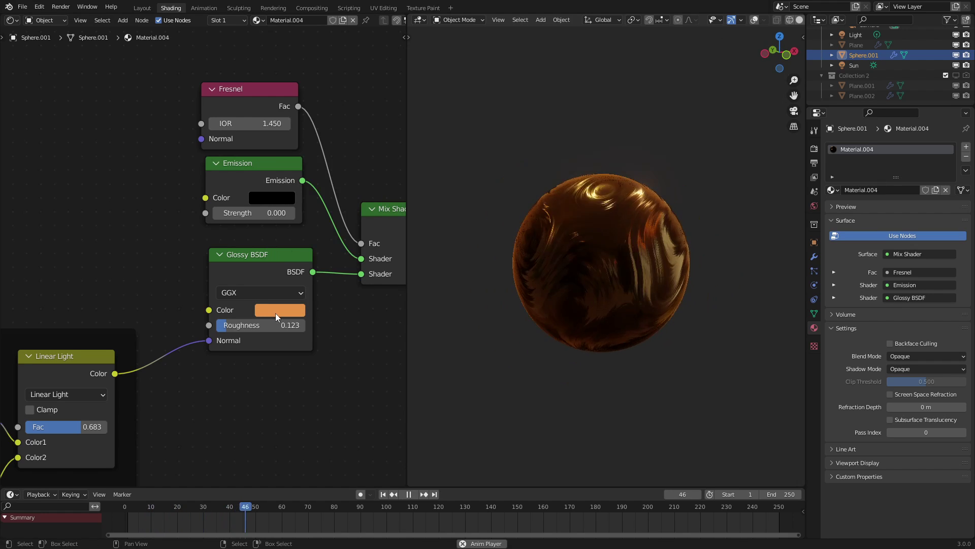
Fine-tune the Glossy BSDF's orange tint in the color picker while the animation plays
click(276, 311)
click(282, 161)
mouse_move(283, 160)
mouse_down()
mouse_move(274, 152)
mouse_move(305, 129)
mouse_move(287, 202)
mouse_move(276, 194)
mouse_move(297, 192)
mouse_up()
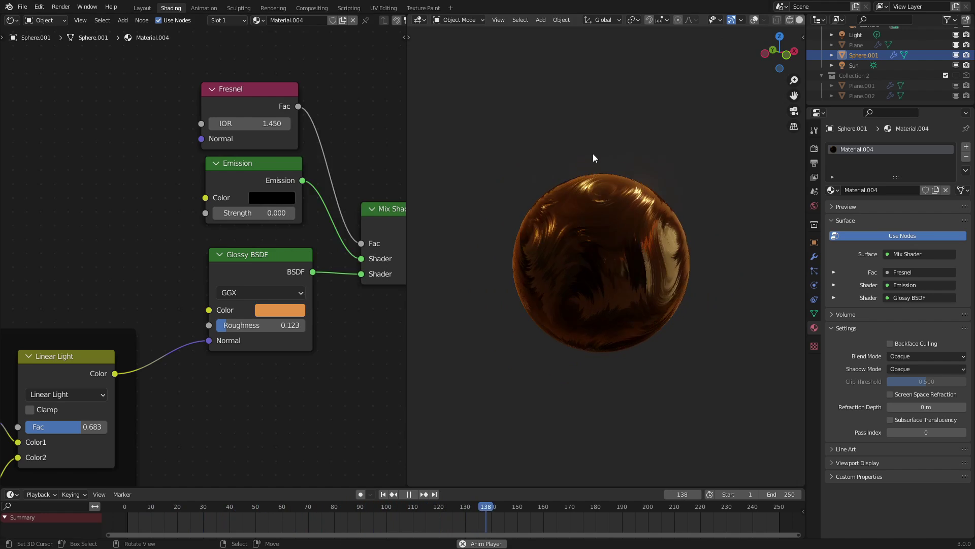
middle_drag(660, 177, 626, 196)
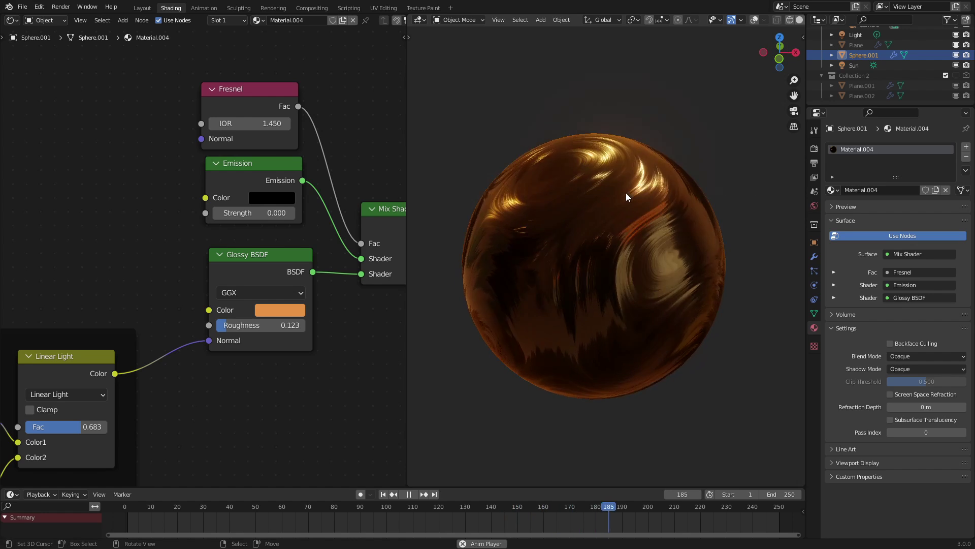